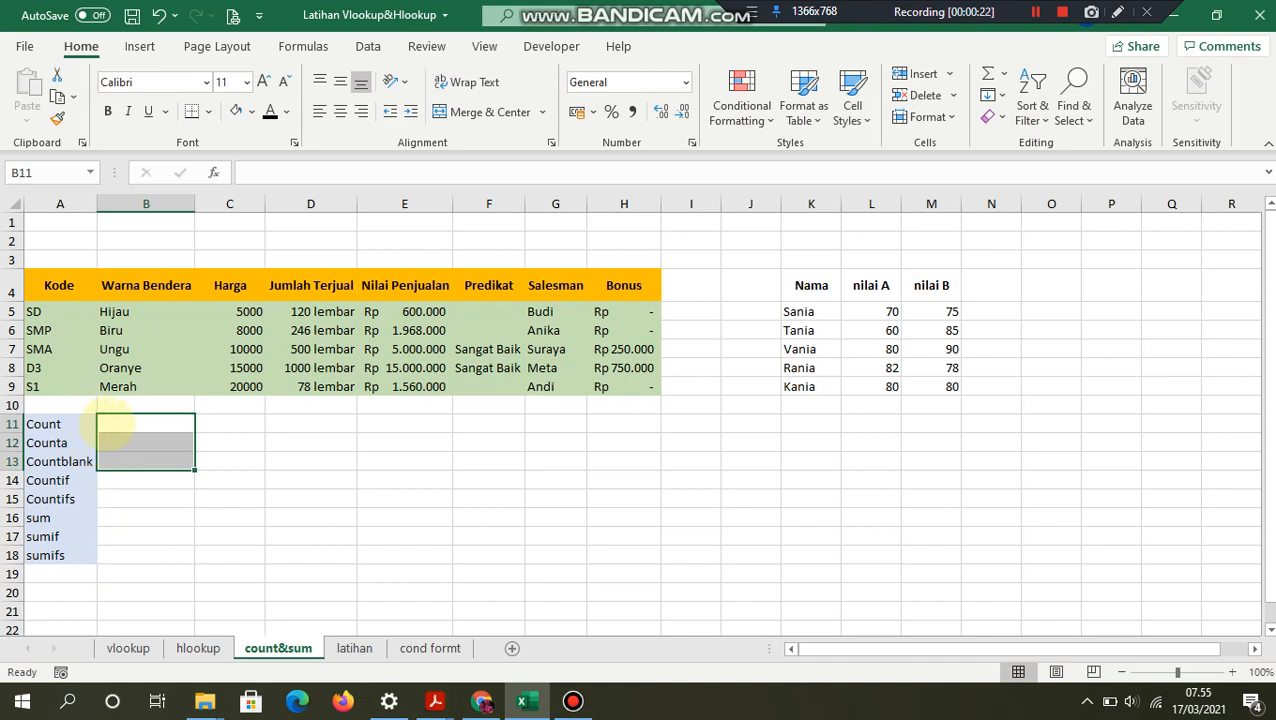
Step: Enter =COUNT(A5:A9) in cell B11 to count the numeric entries in the Kode column
click(112, 425)
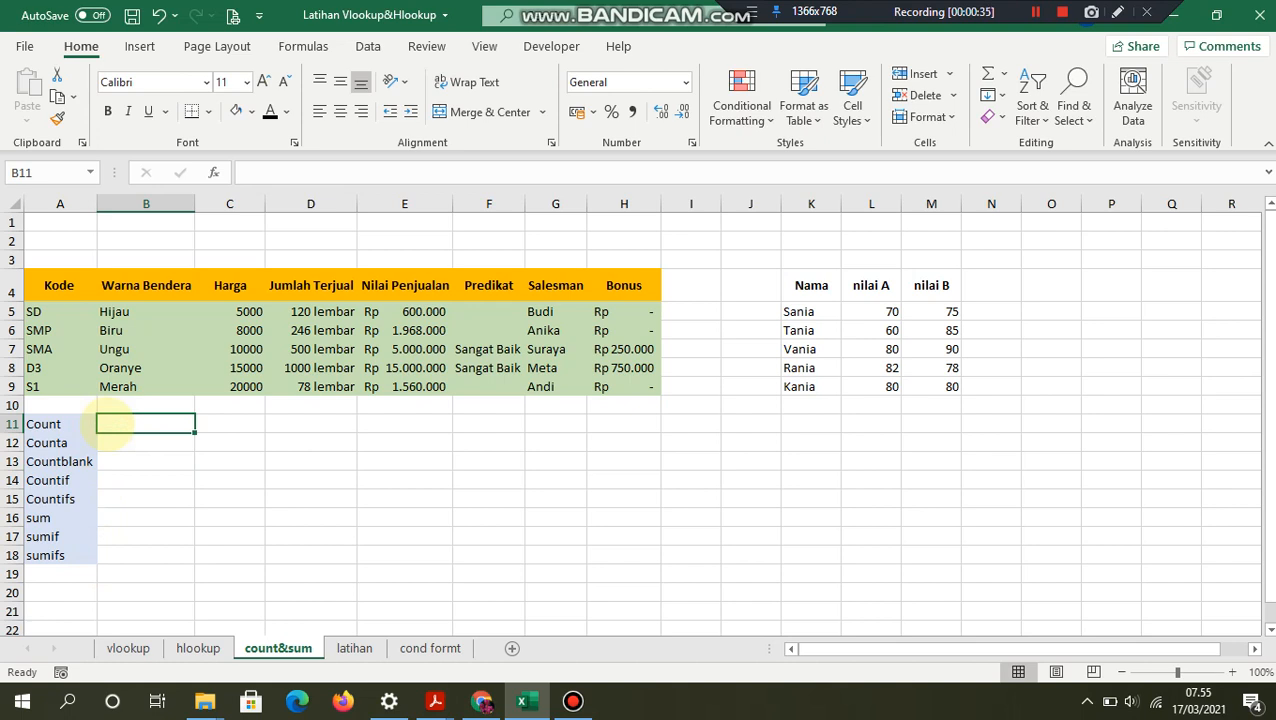
text(=count)
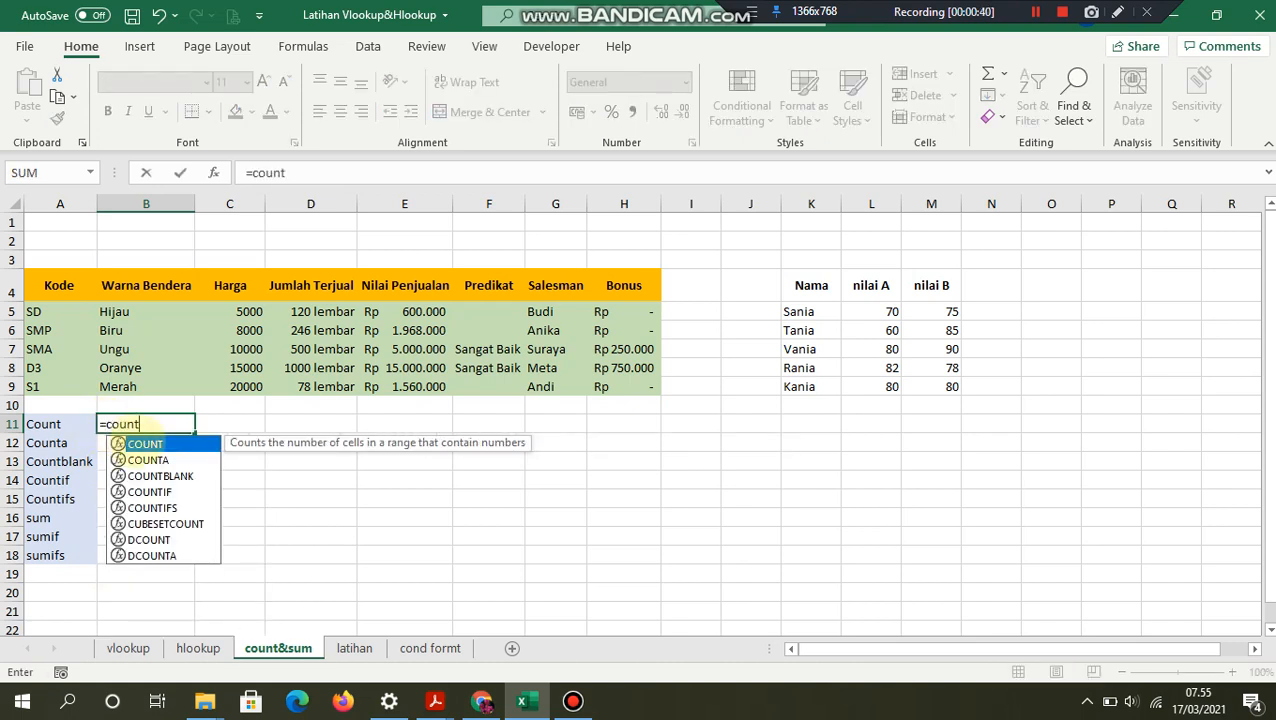
double_click(145, 443)
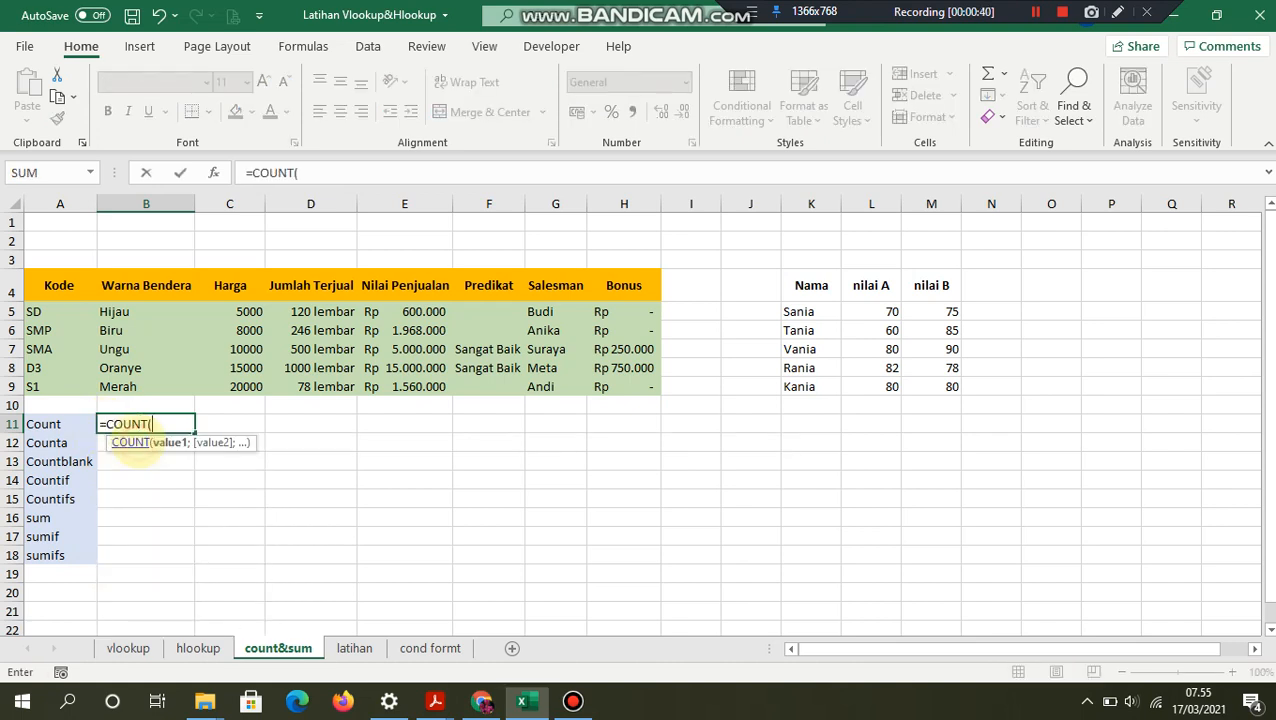
drag(76, 310, 66, 388)
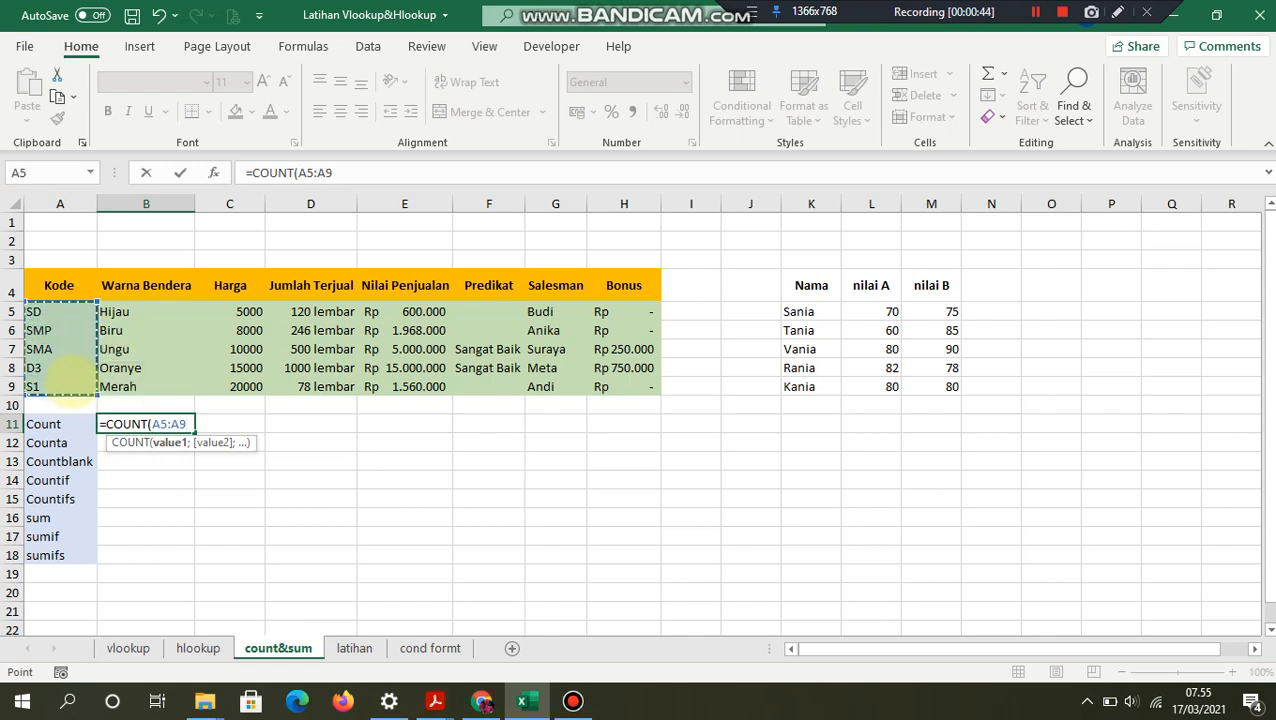
text())
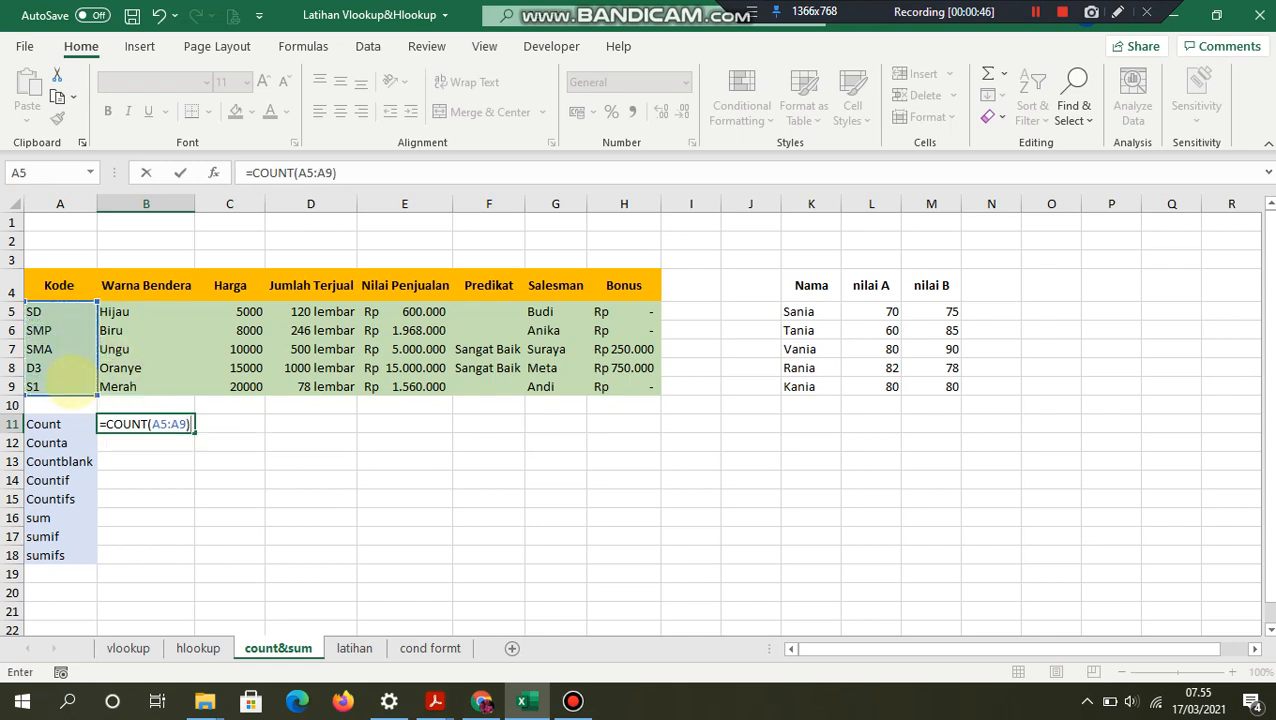
key(Return)
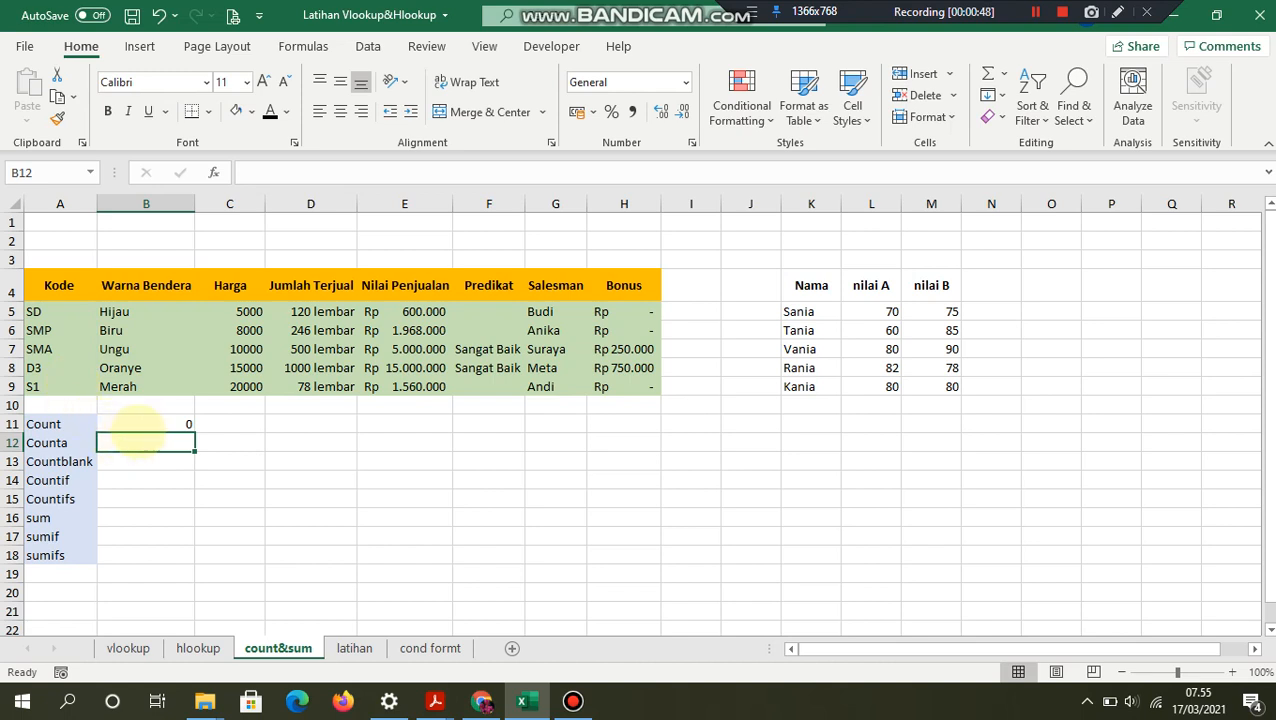
click(140, 424)
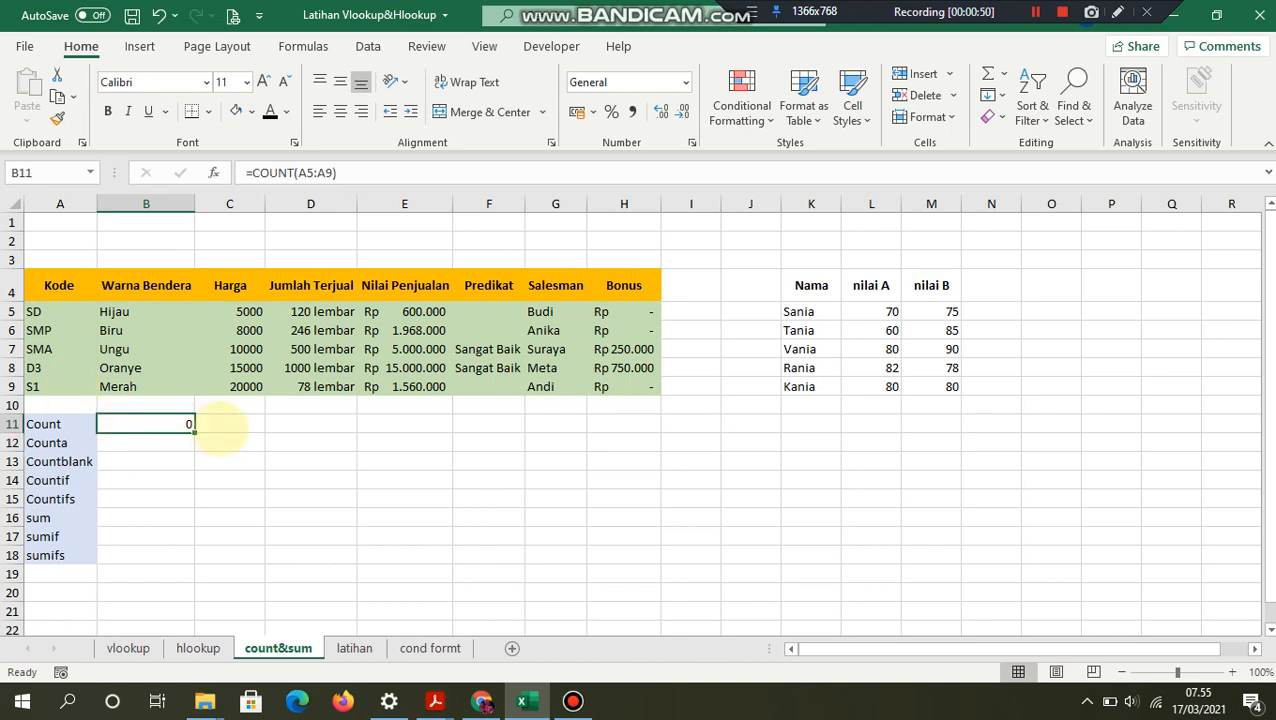
Step: Enter =COUNT(C5:C9) in cell C11 to count the numeric entries in the Harga column
click(220, 427)
text(=c)
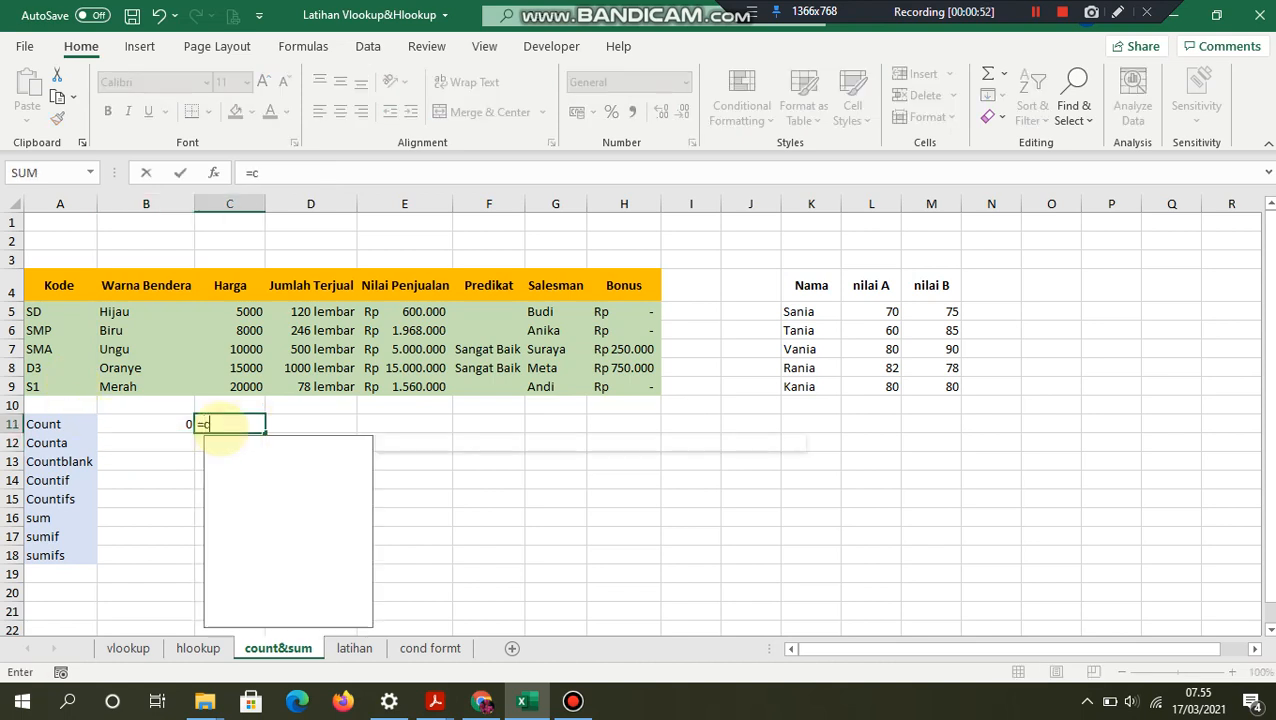
text(ount)
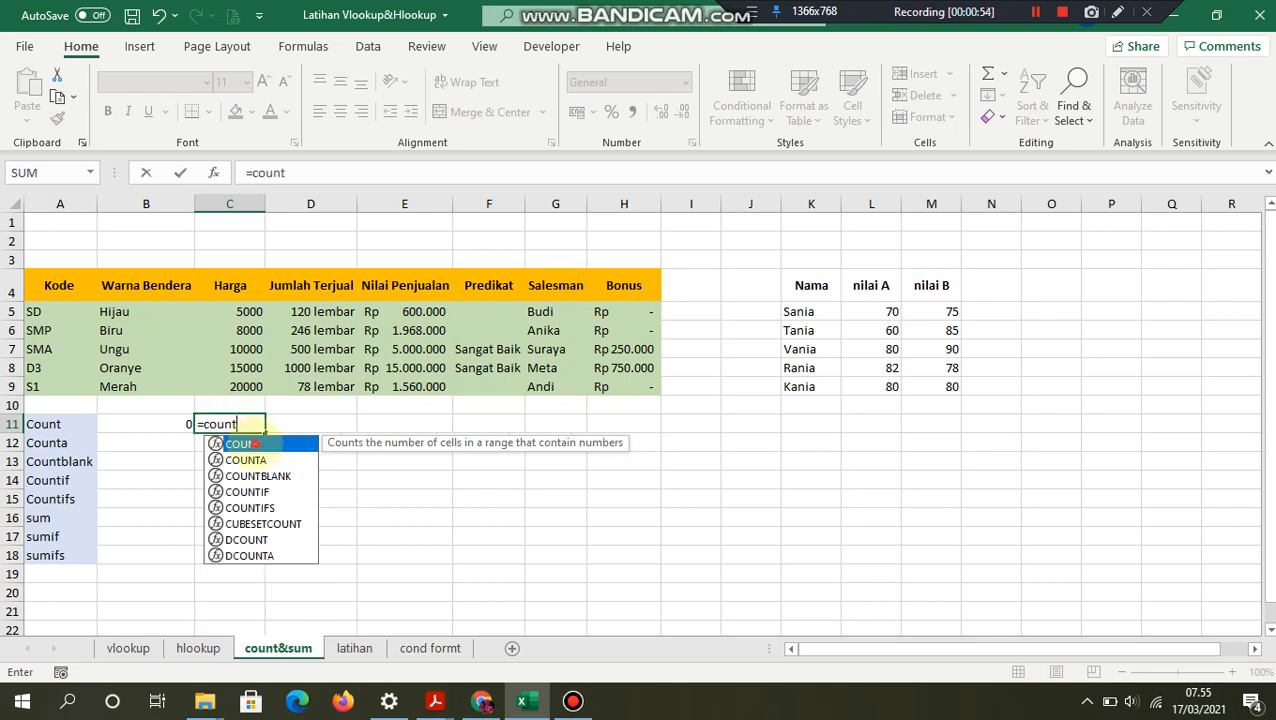
double_click(248, 445)
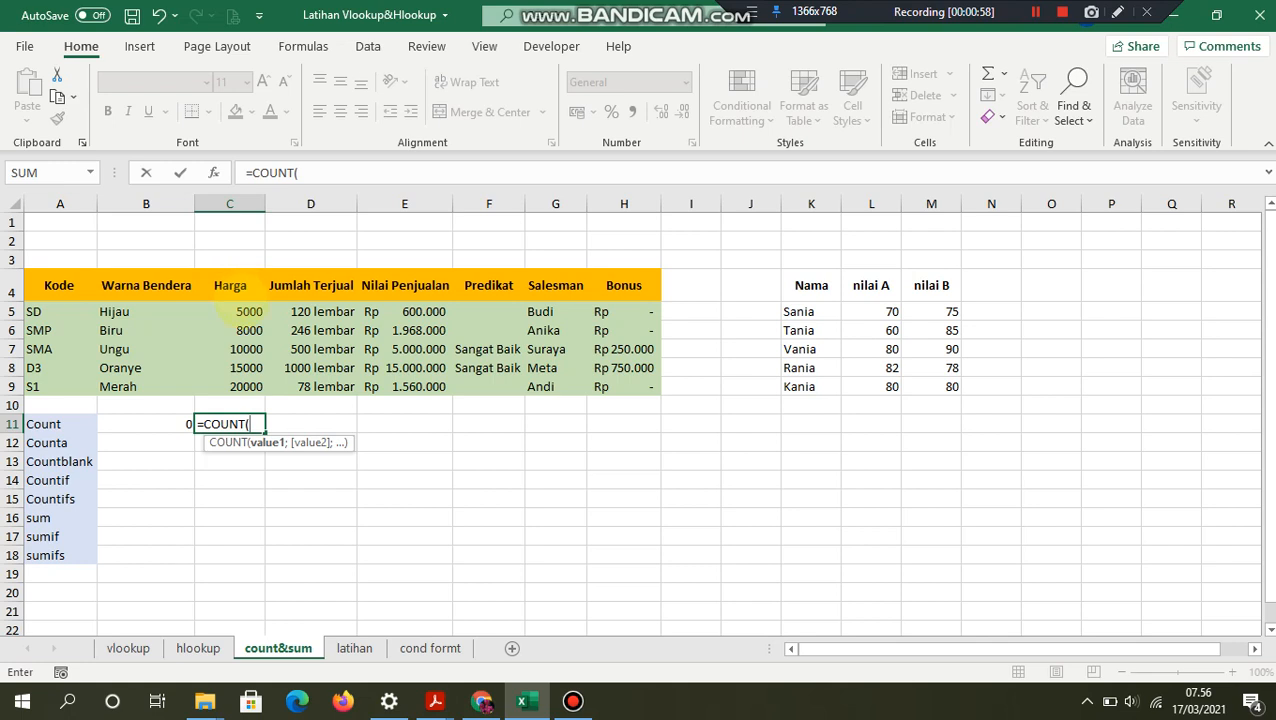
drag(245, 308, 246, 388)
text())
key(Return)
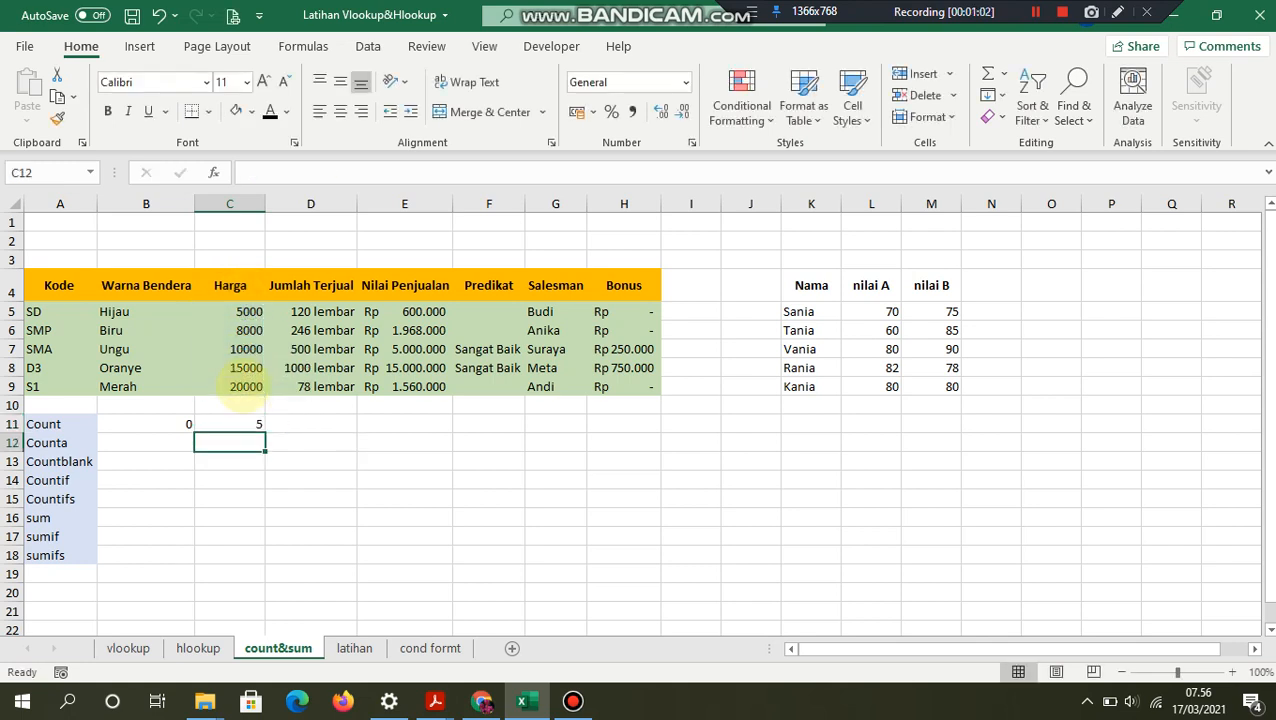
click(238, 419)
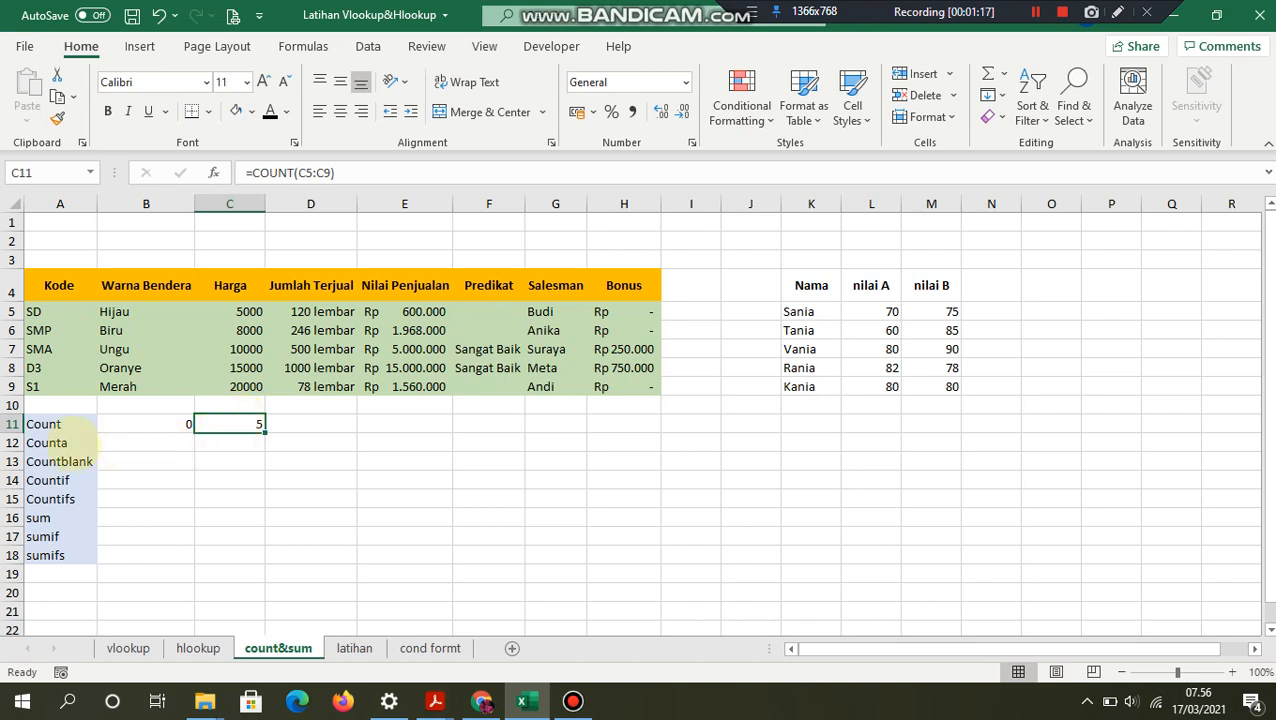
Step: Make the range in B11's formula absolute ($A$5:$A$9) and fill the formula down through B18
click(131, 445)
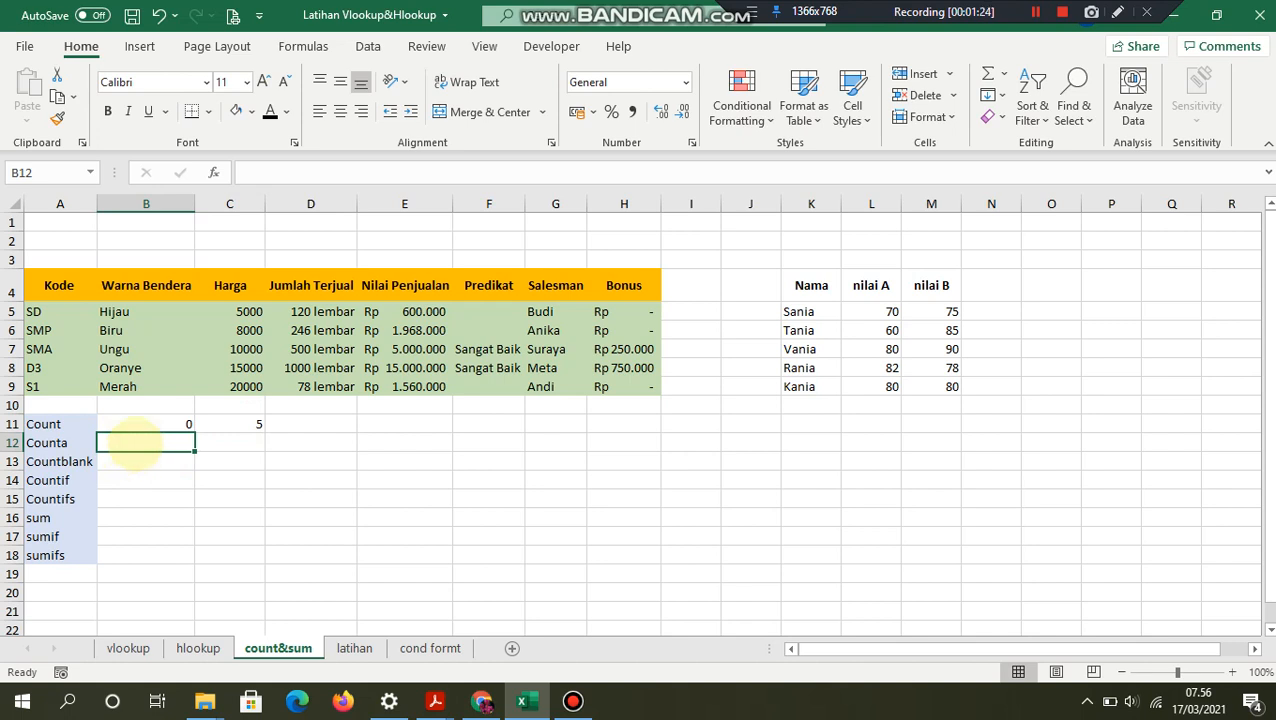
click(147, 425)
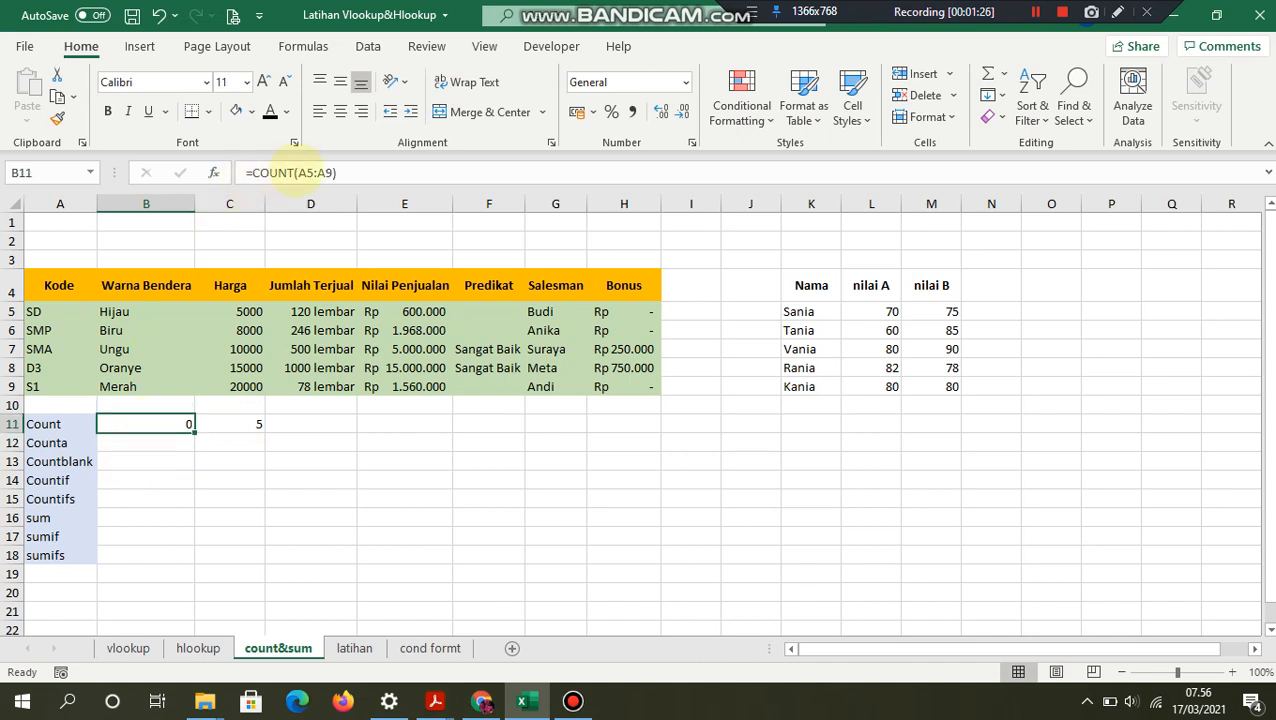
click(300, 173)
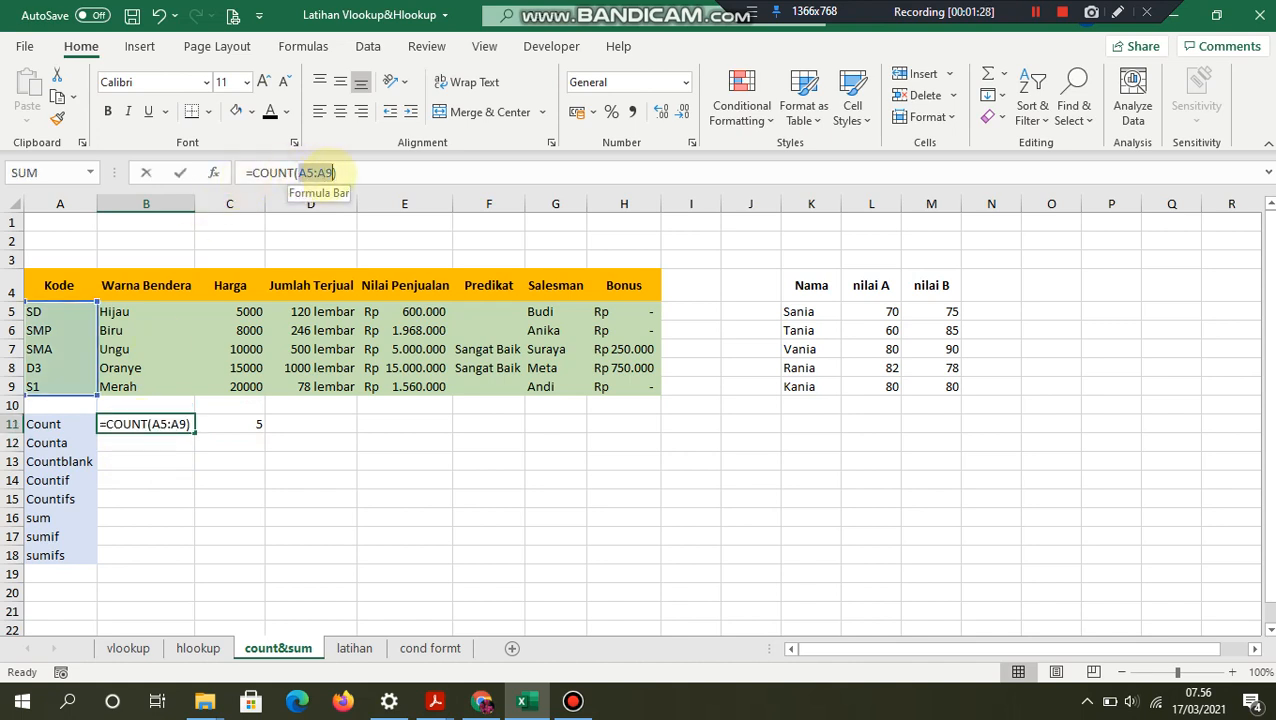
key(F4)
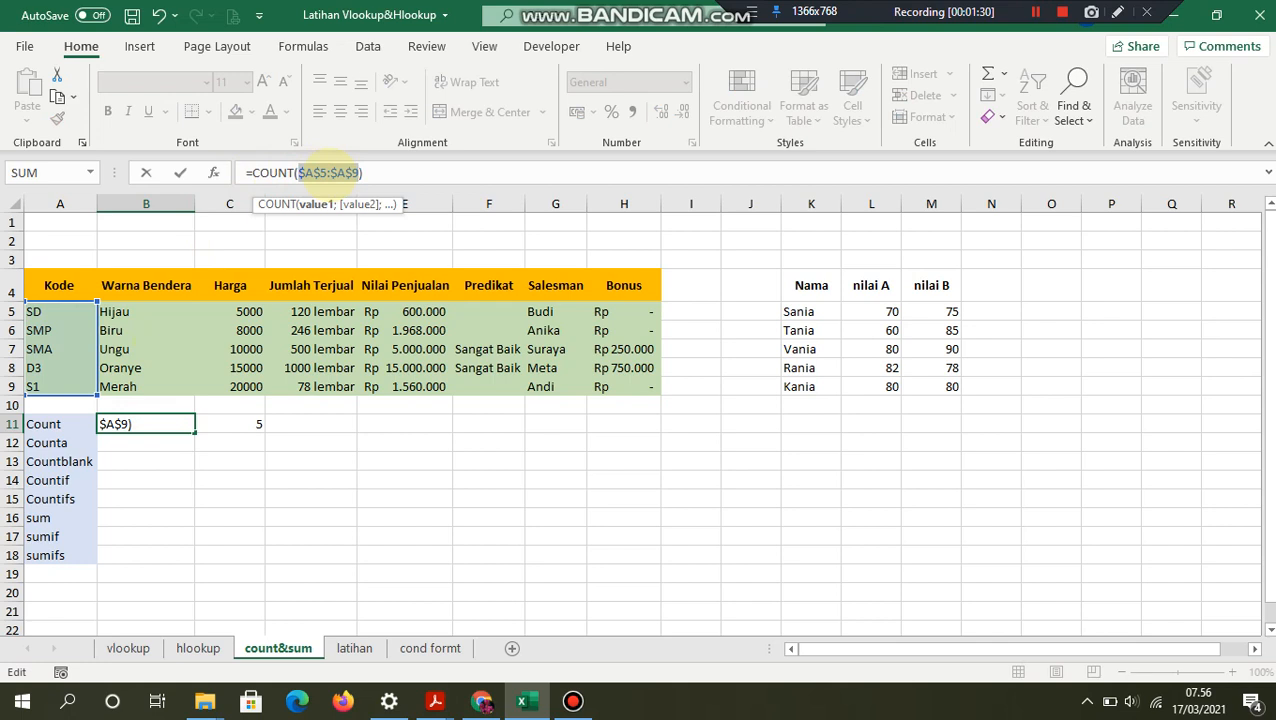
key(Return)
click(172, 422)
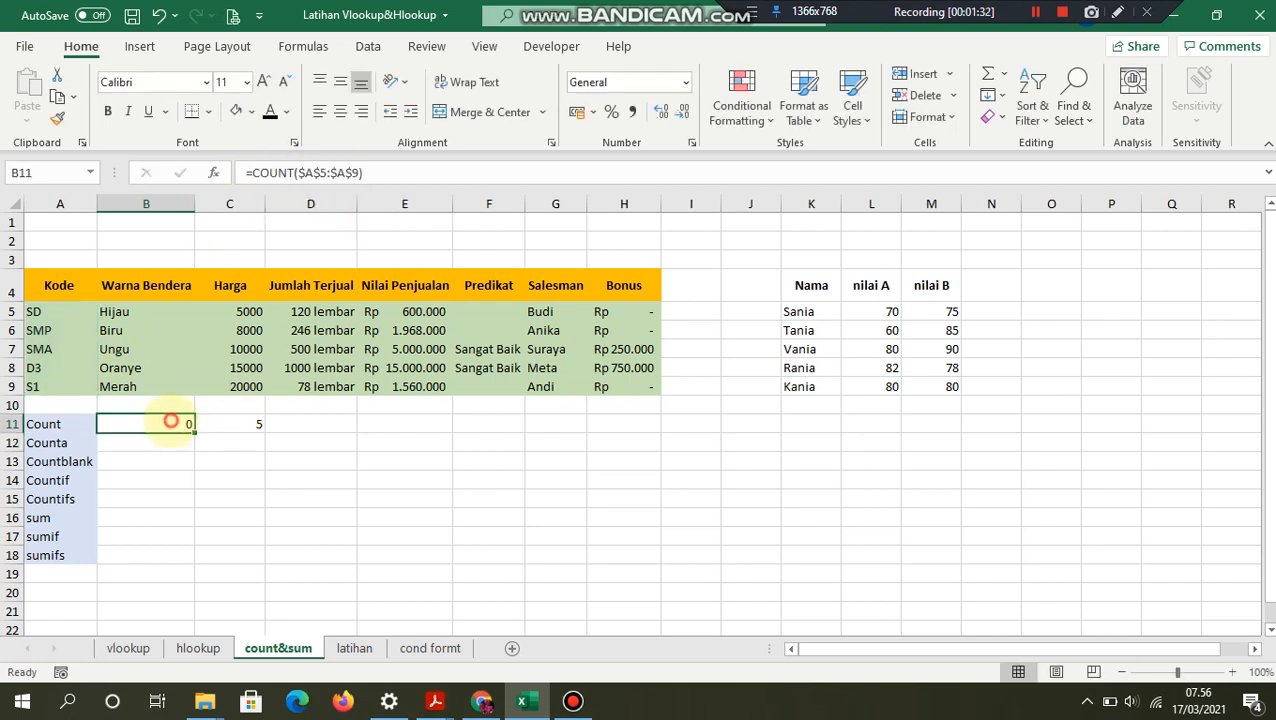
double_click(194, 432)
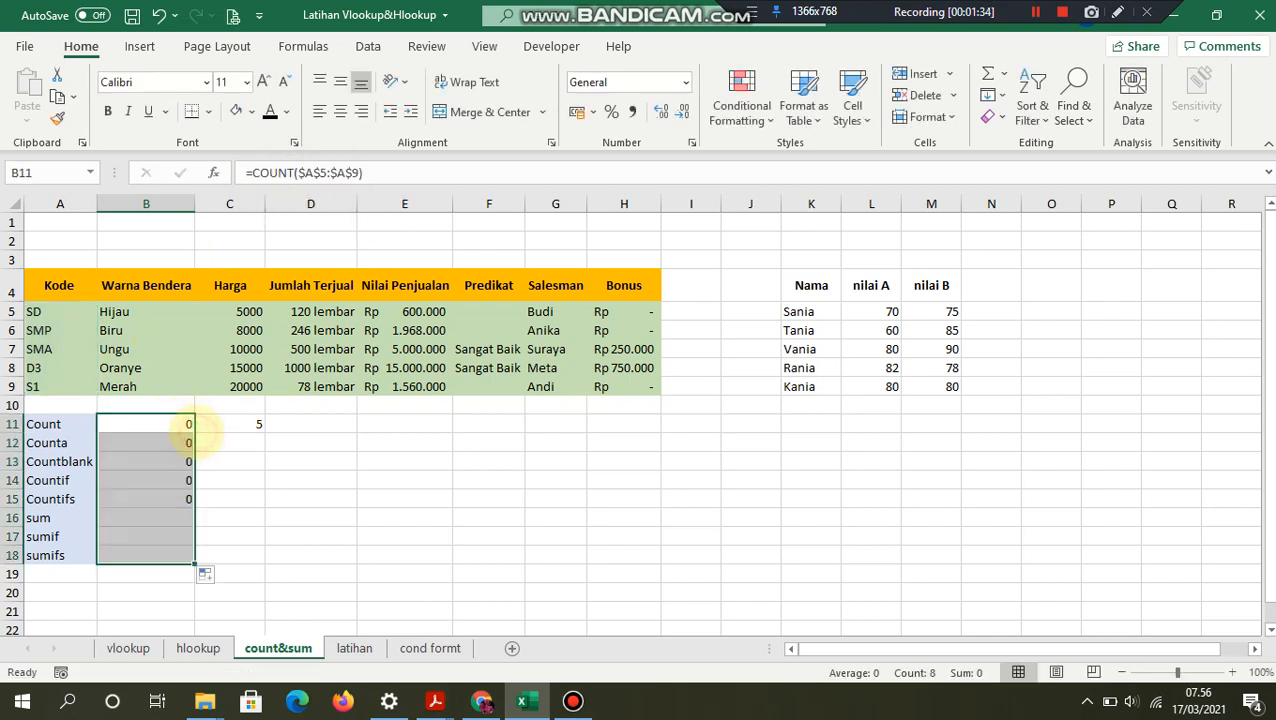
Step: Change the function in cell B12 to COUNTA, giving =COUNTA($A$5:$A$9)
click(148, 442)
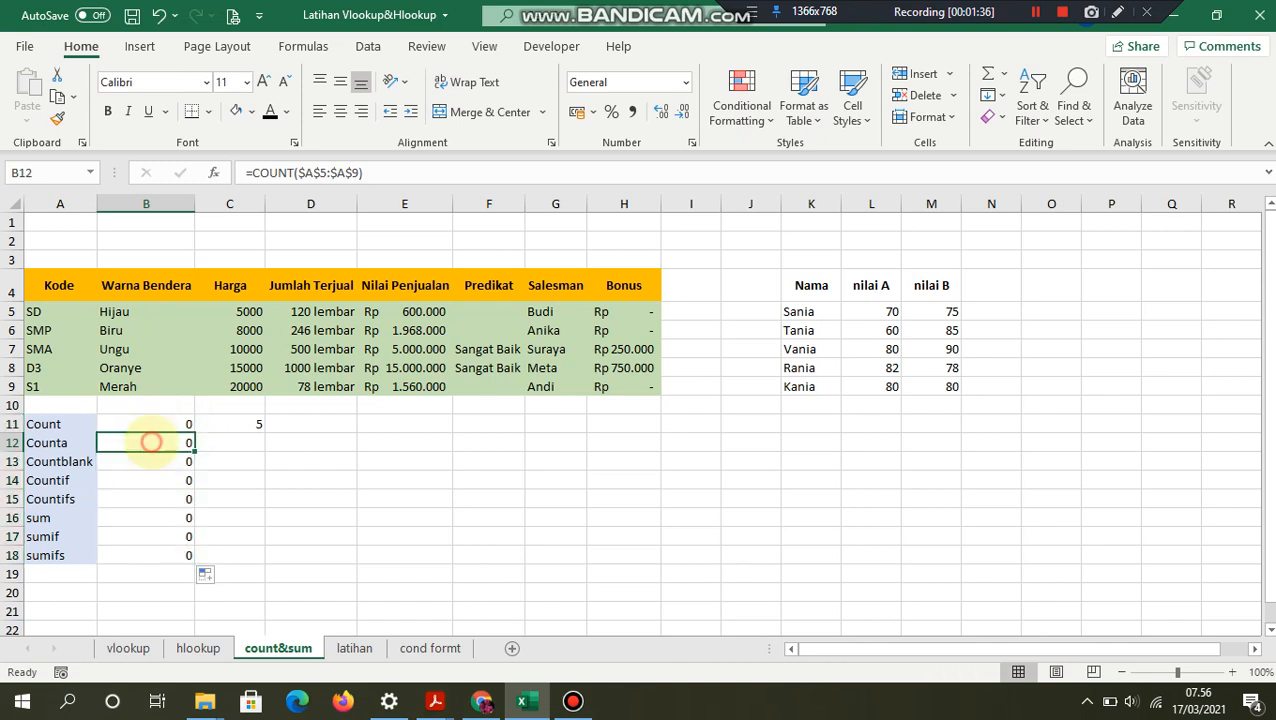
click(296, 172)
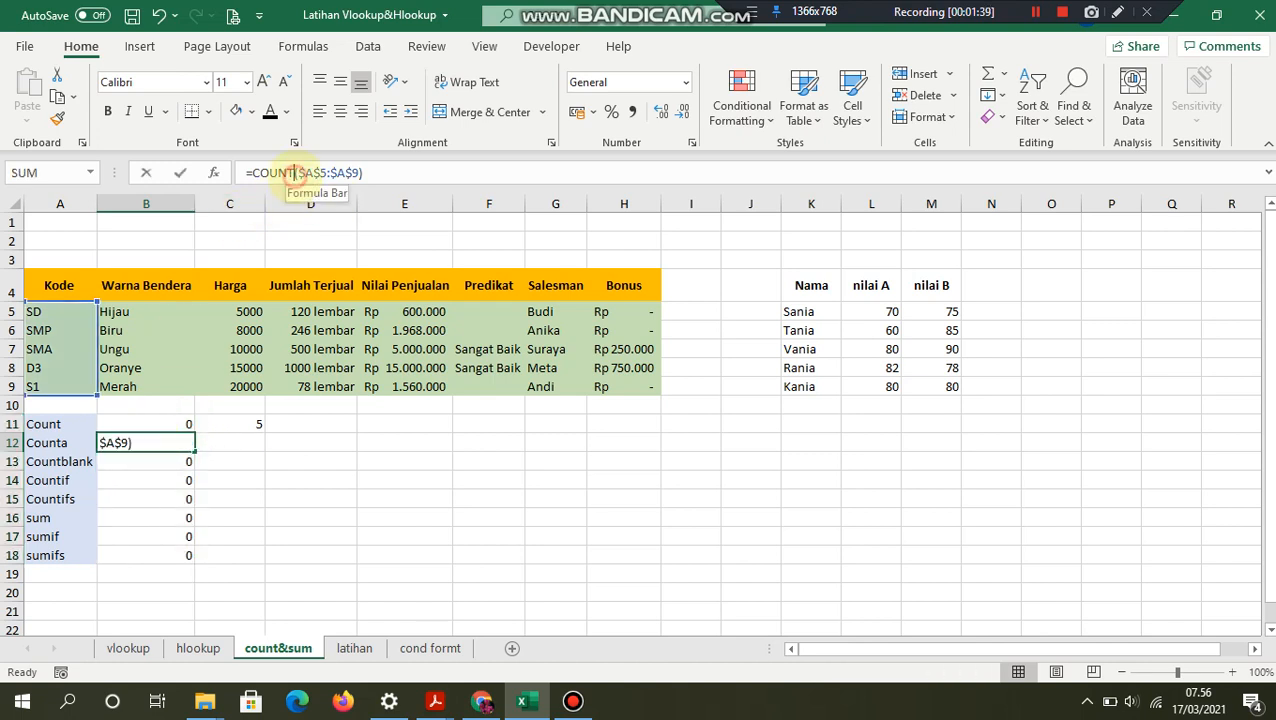
text(a)
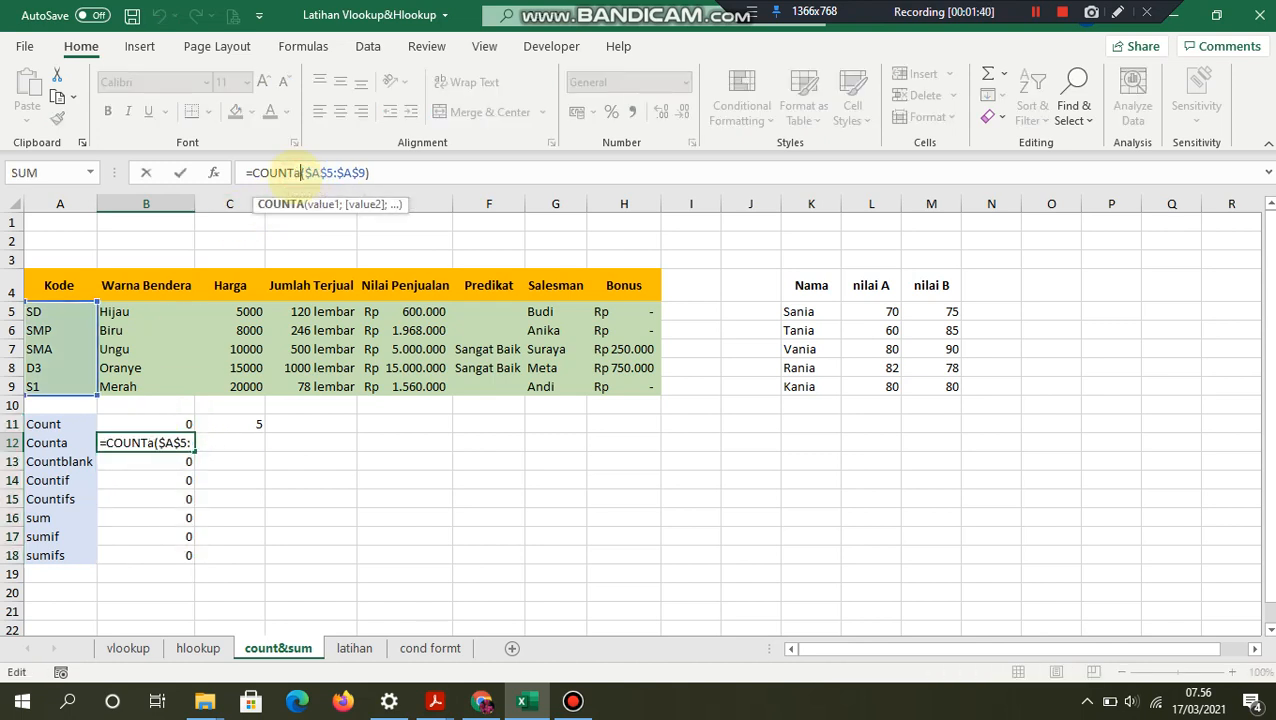
double_click(302, 223)
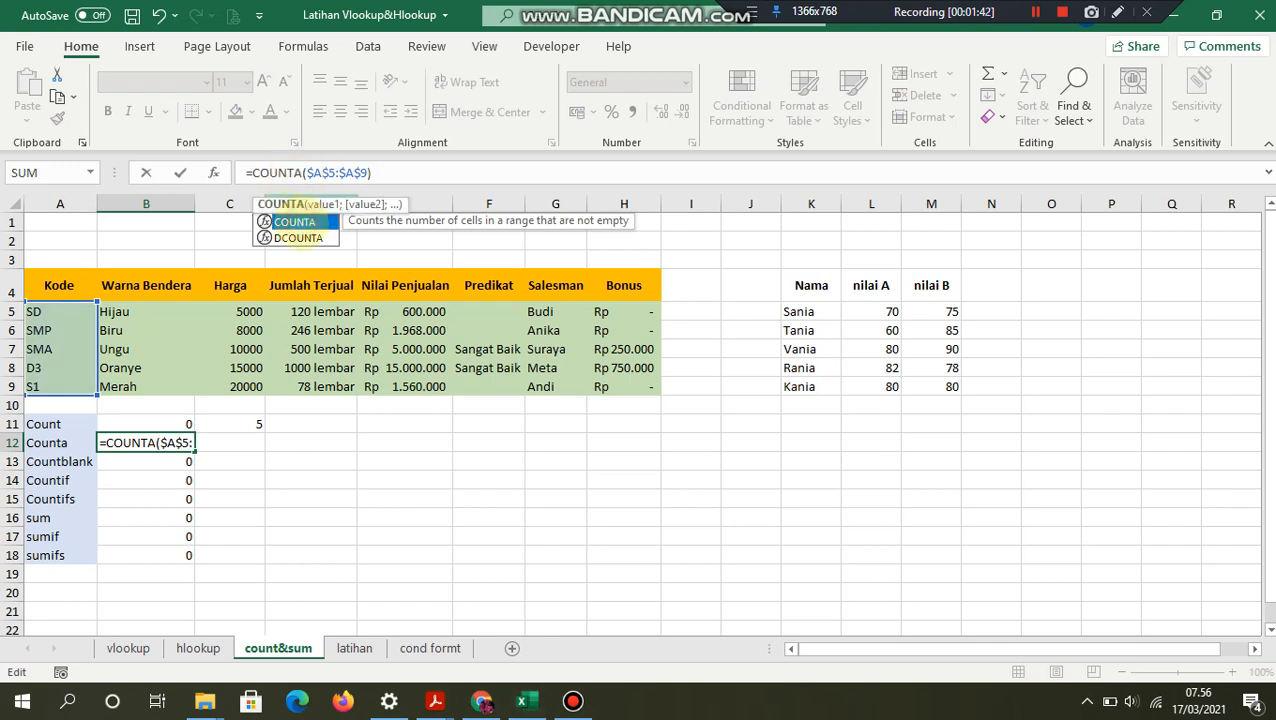
key(Return)
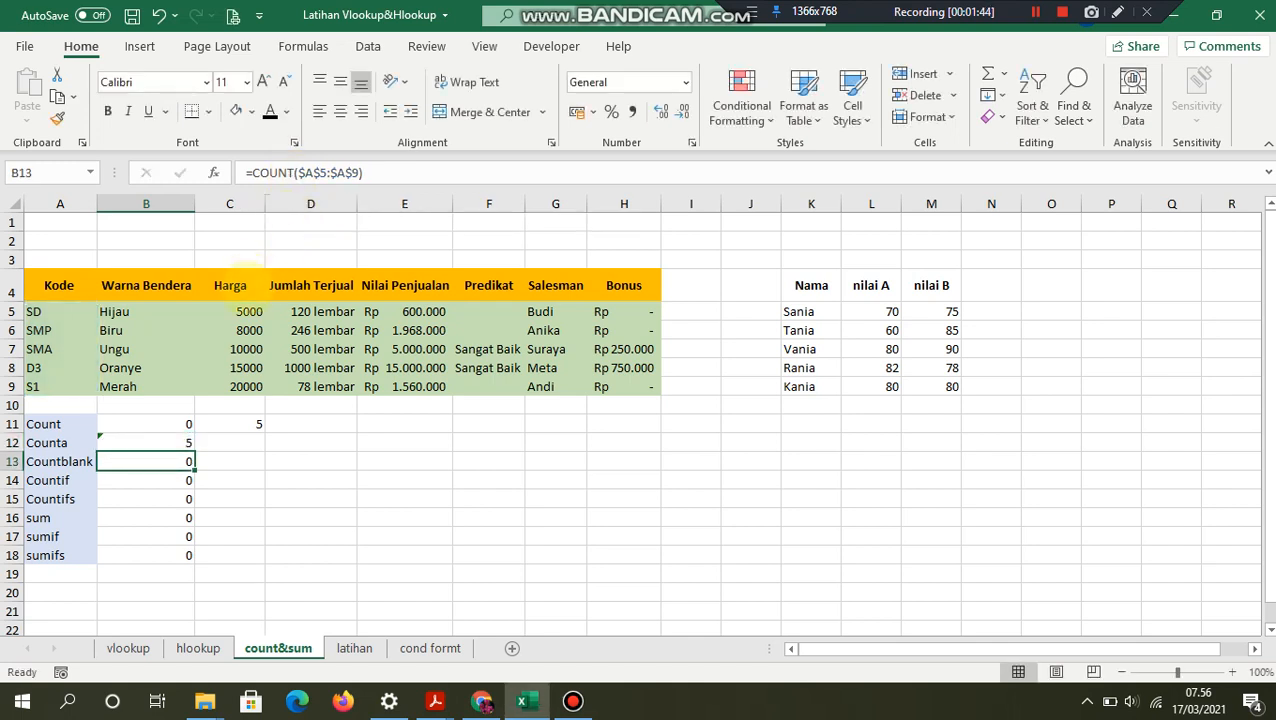
click(168, 443)
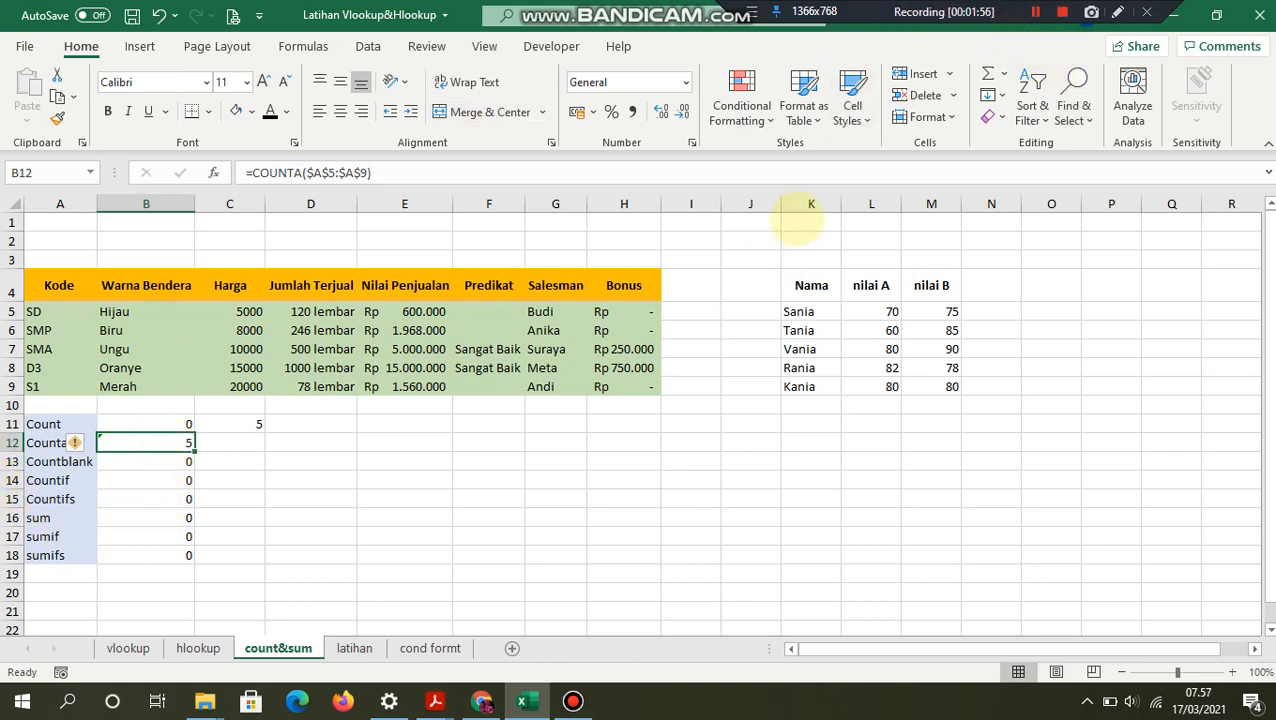
click(1035, 12)
click(1035, 12)
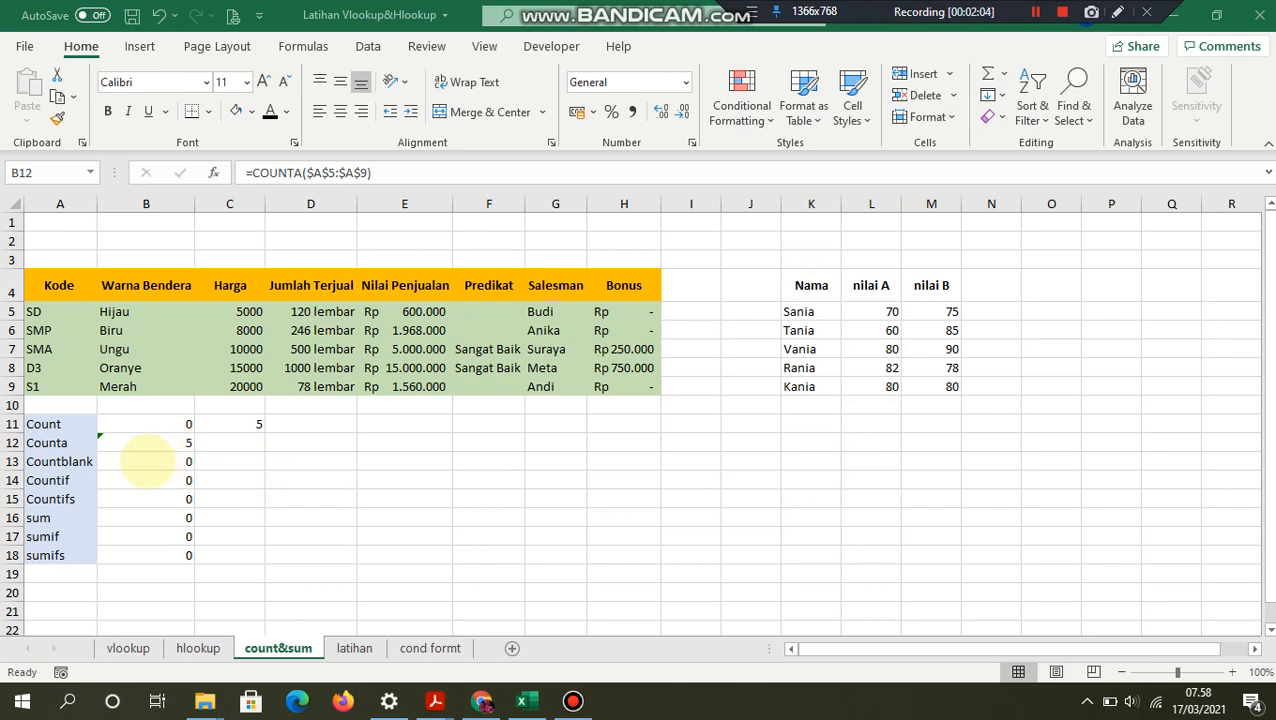
Step: Change the function in cell B13 to COUNTBLANK, giving =COUNTBLANK($A$5:$A$9)
click(146, 461)
click(146, 462)
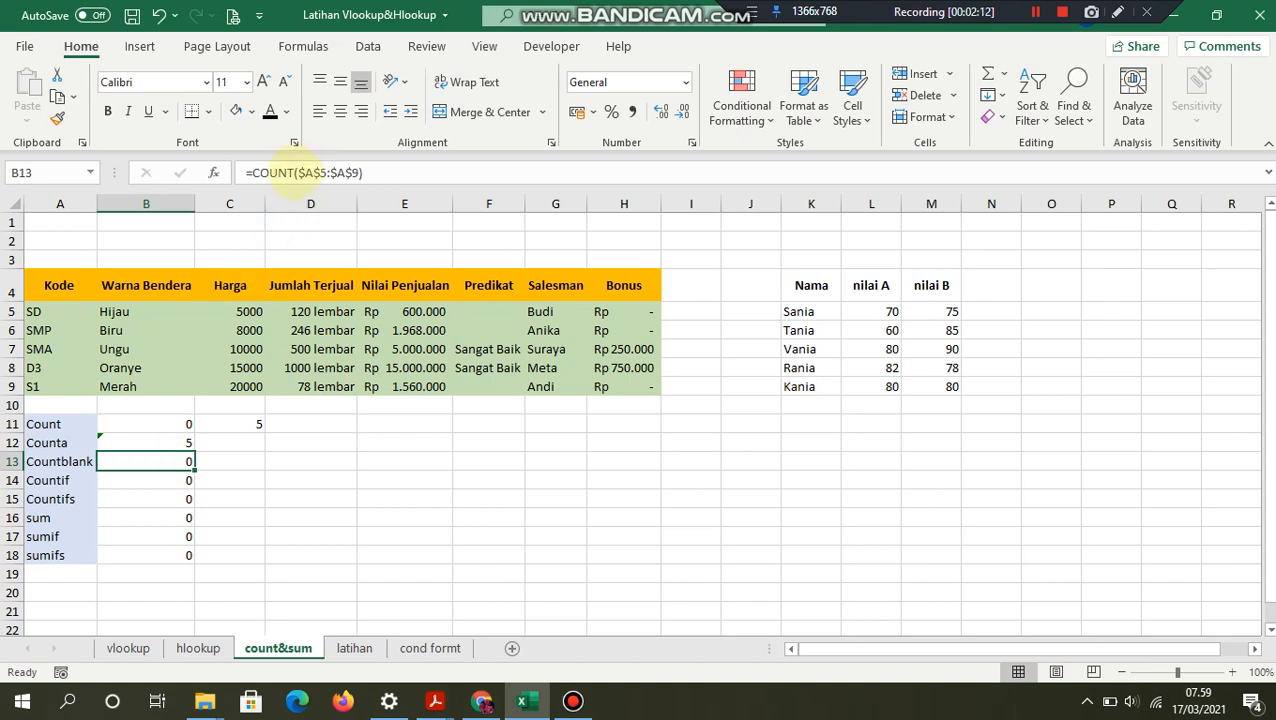
click(302, 173)
text(bl)
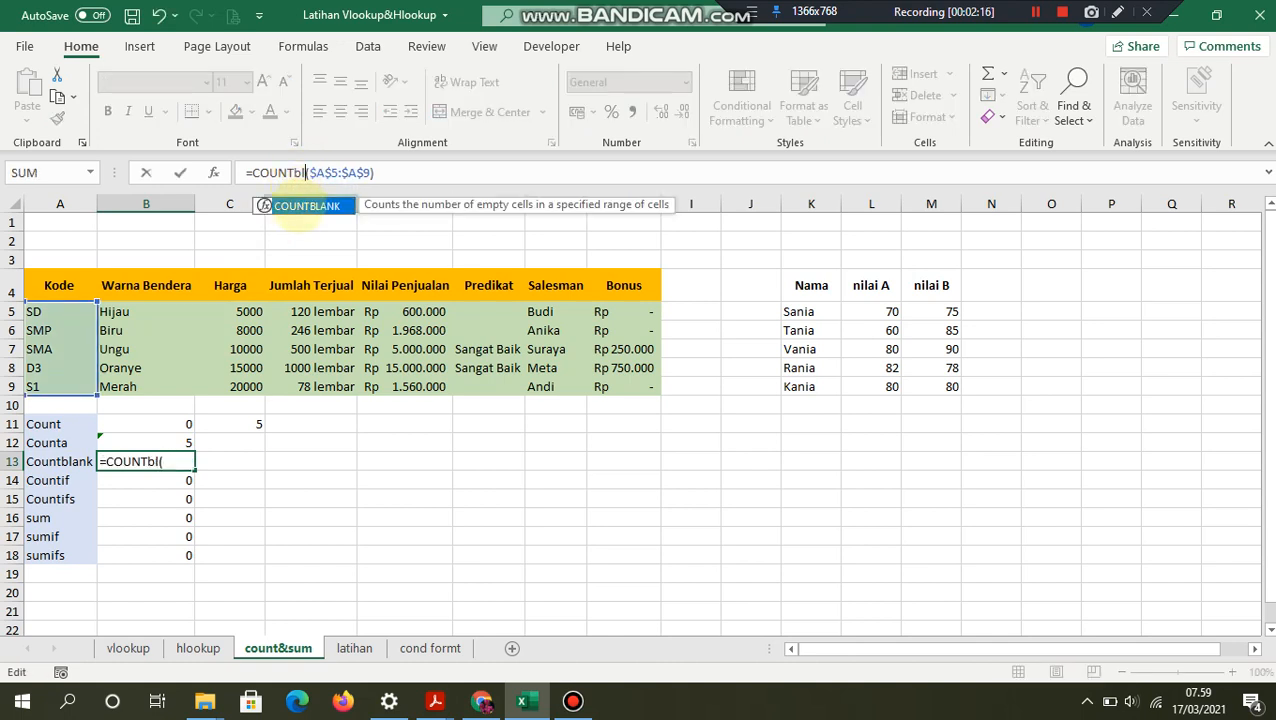
double_click(300, 205)
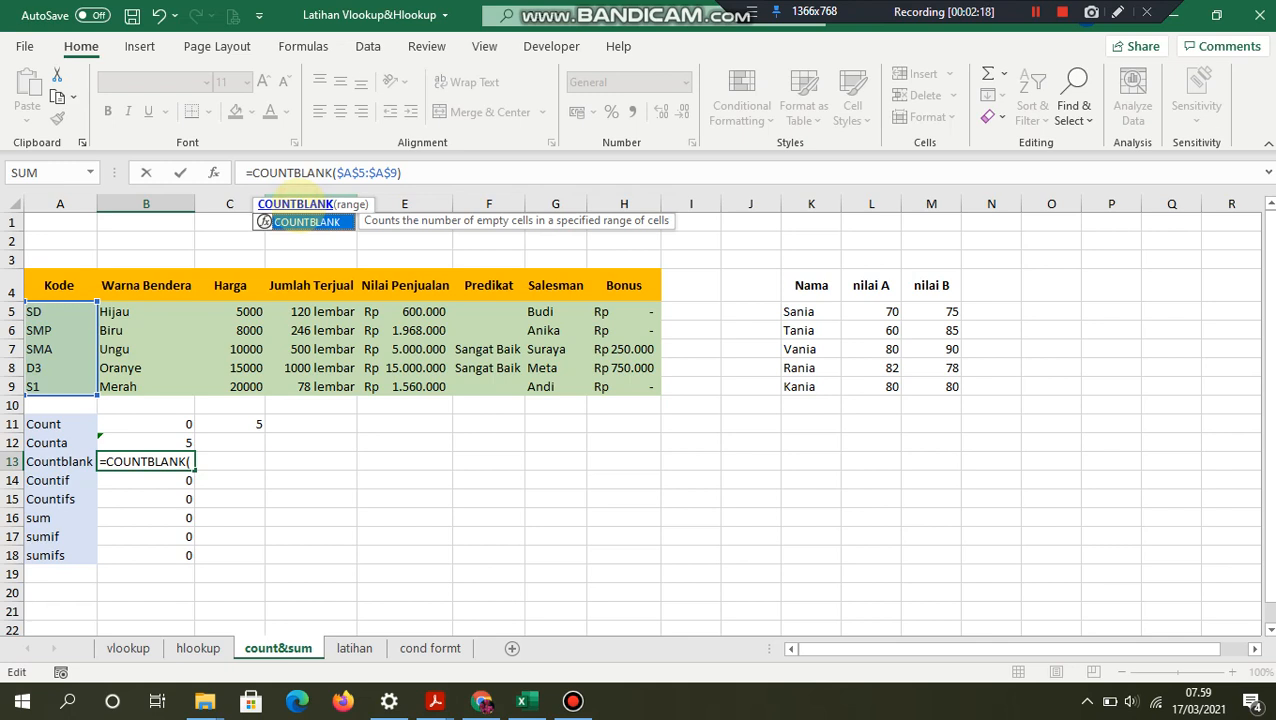
key(Return)
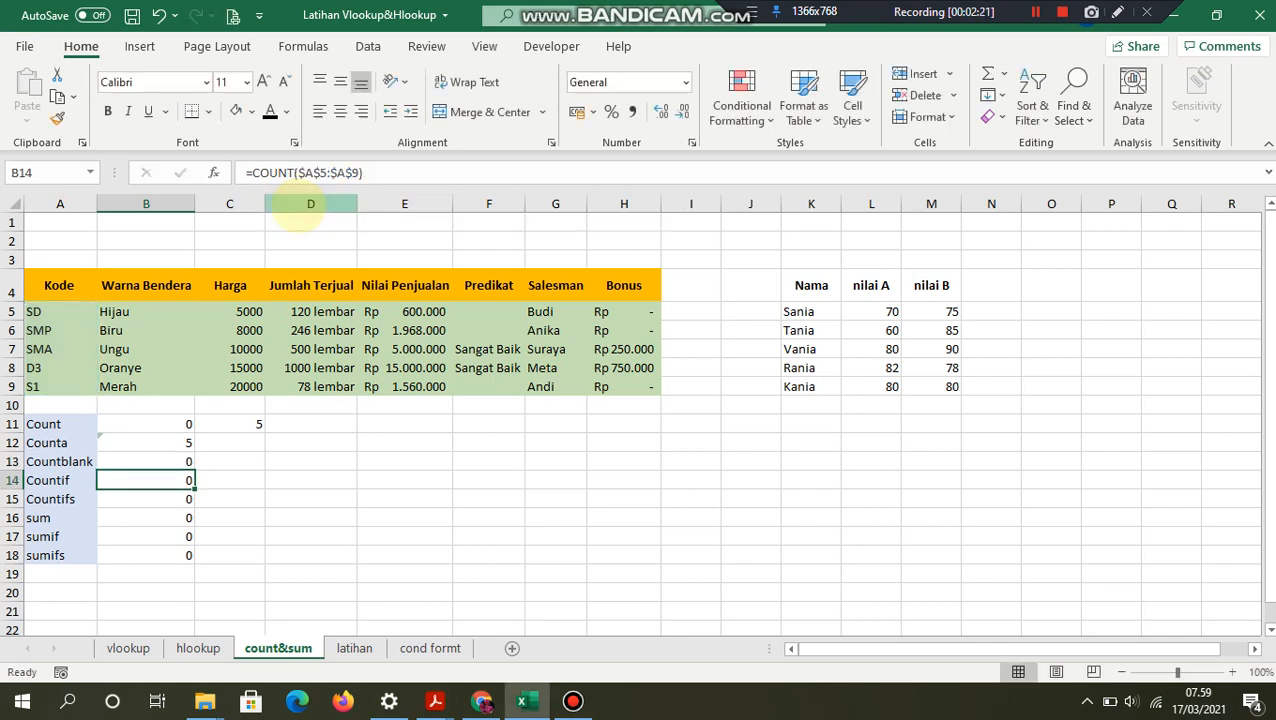
click(165, 458)
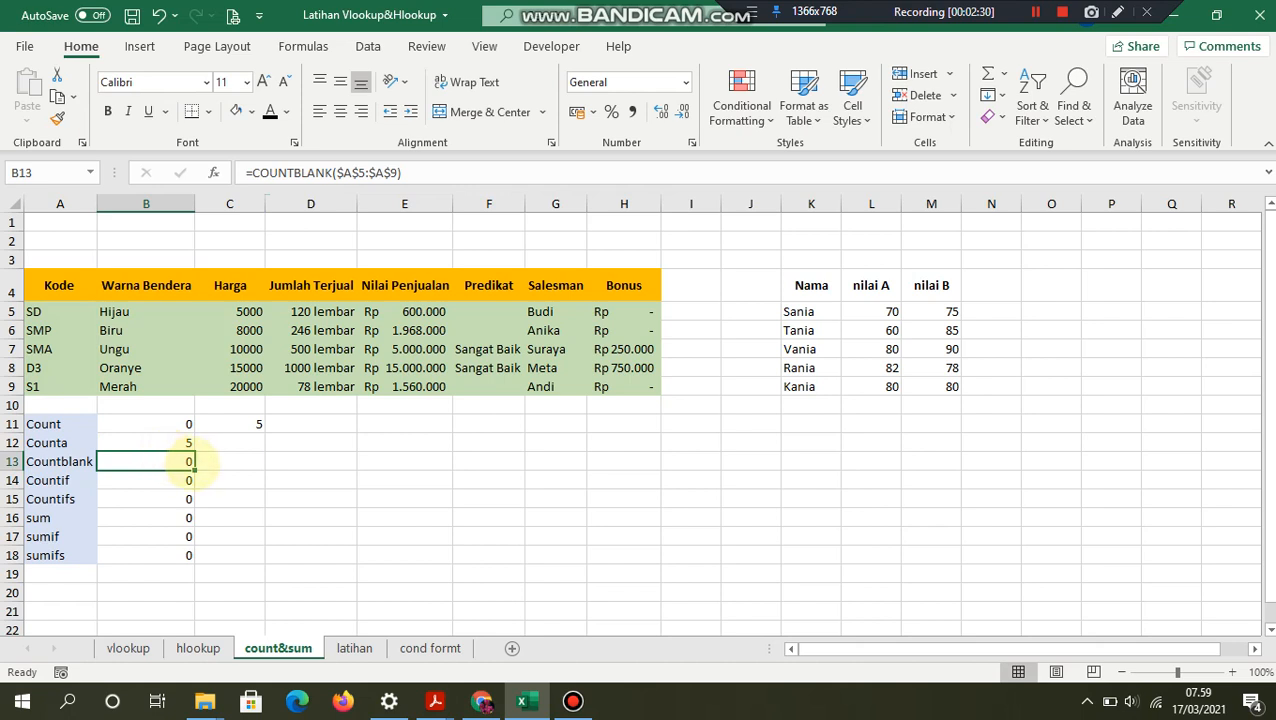
Step: Copy the Countblank formula from B13 to C13 and change its range to the Predikat column, giving =COUNTBLANK($F$5:$F$9)
drag(194, 469, 245, 471)
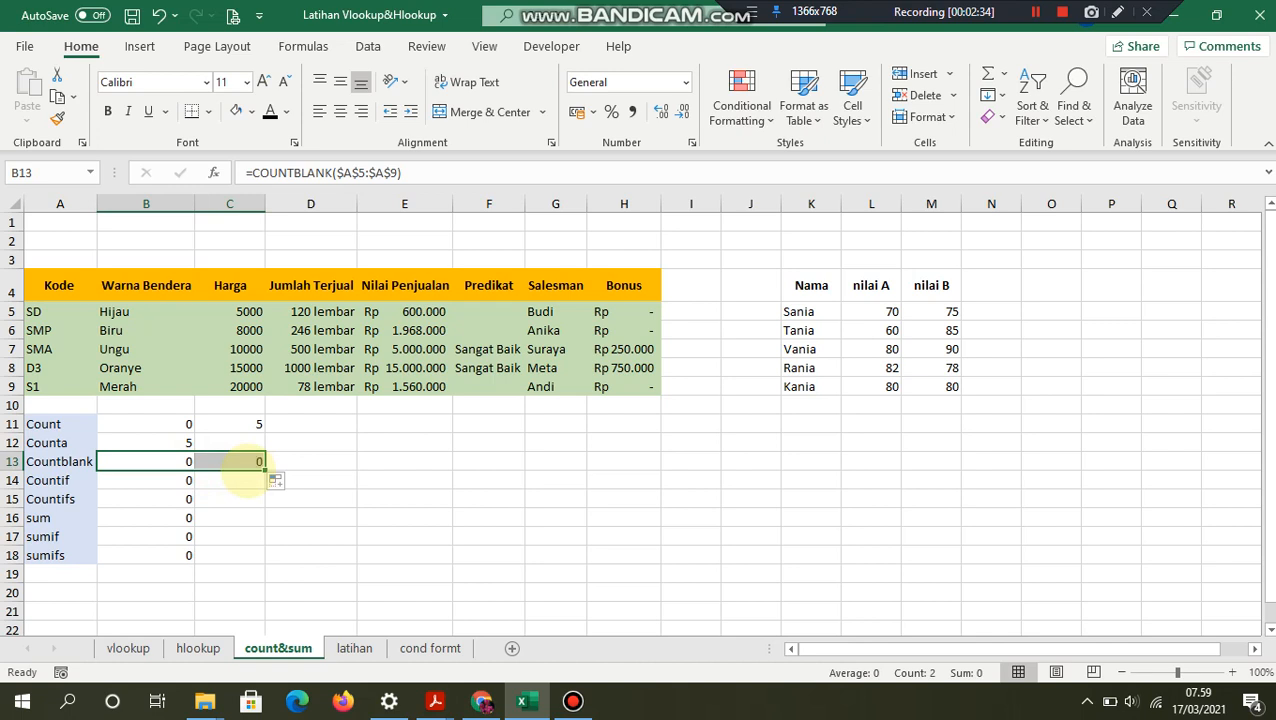
click(245, 462)
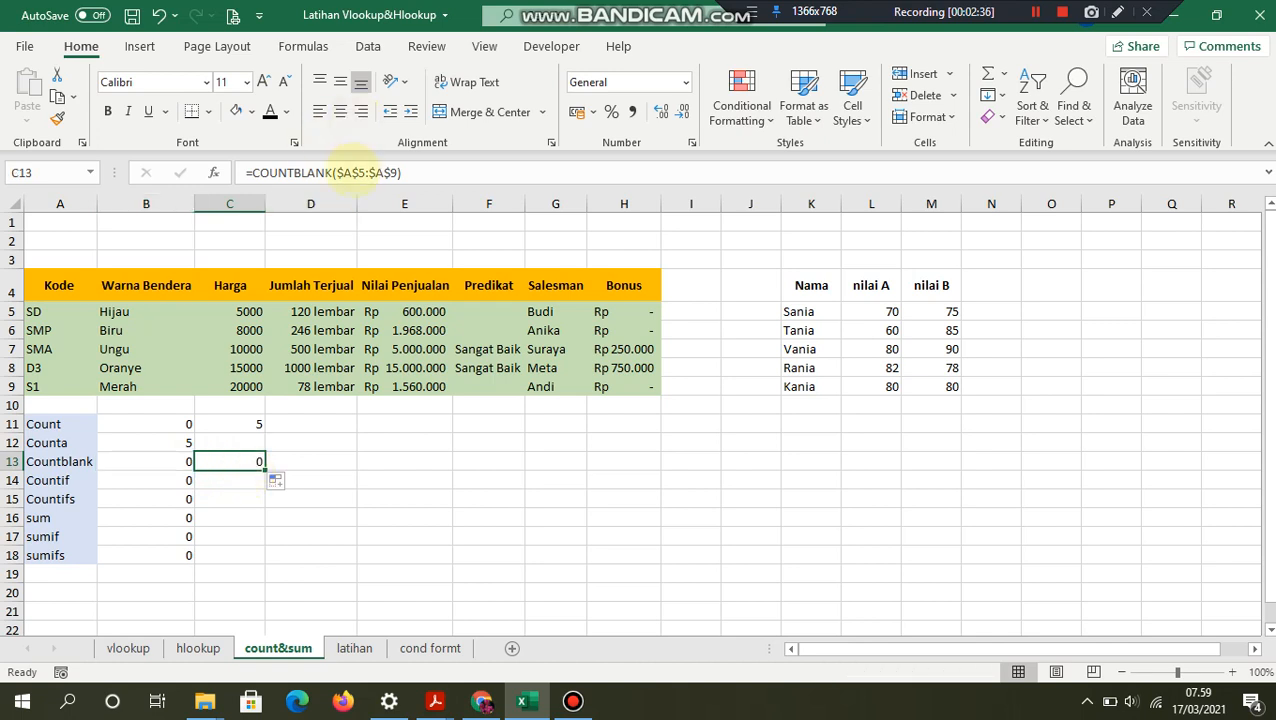
click(349, 173)
key(BackSpace)
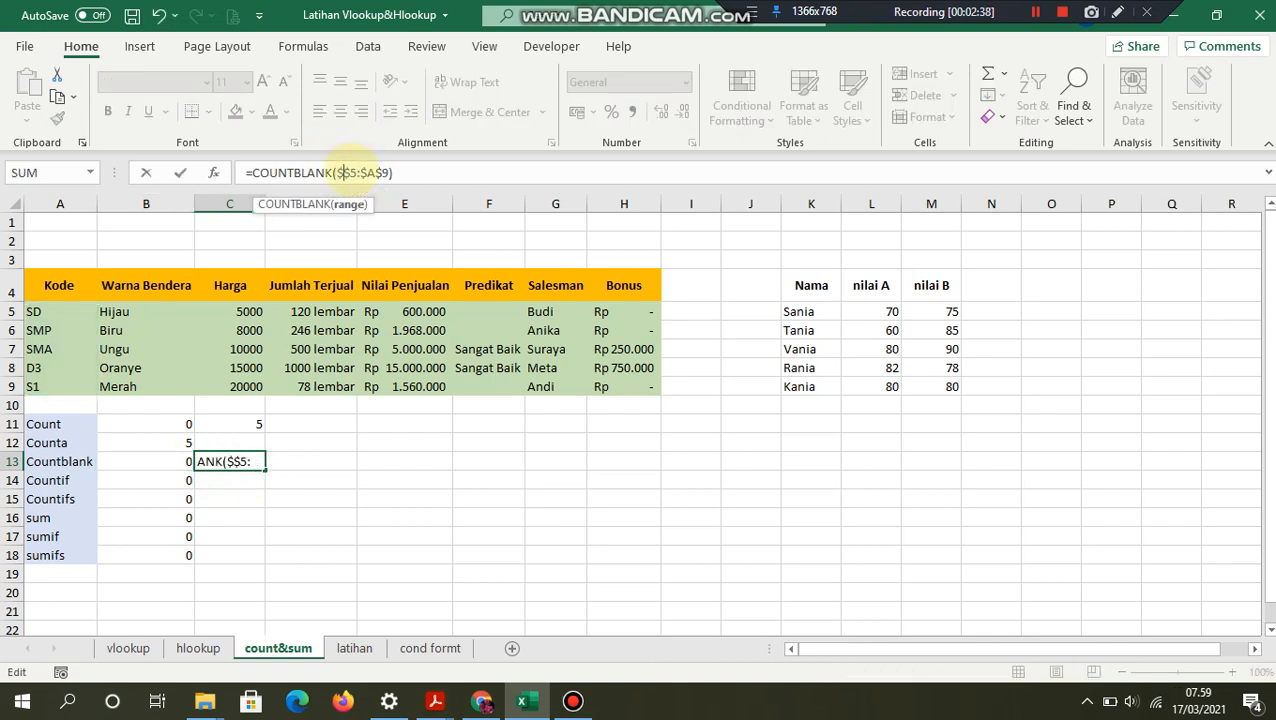
text(f)
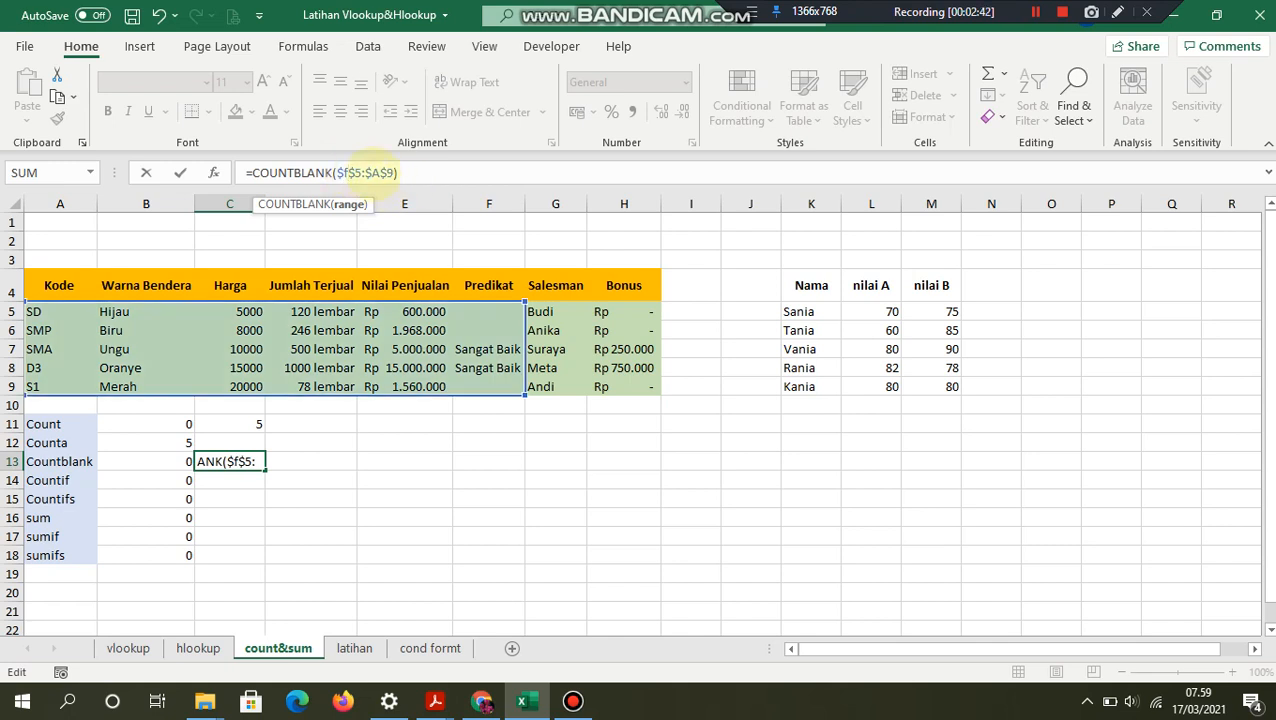
click(379, 173)
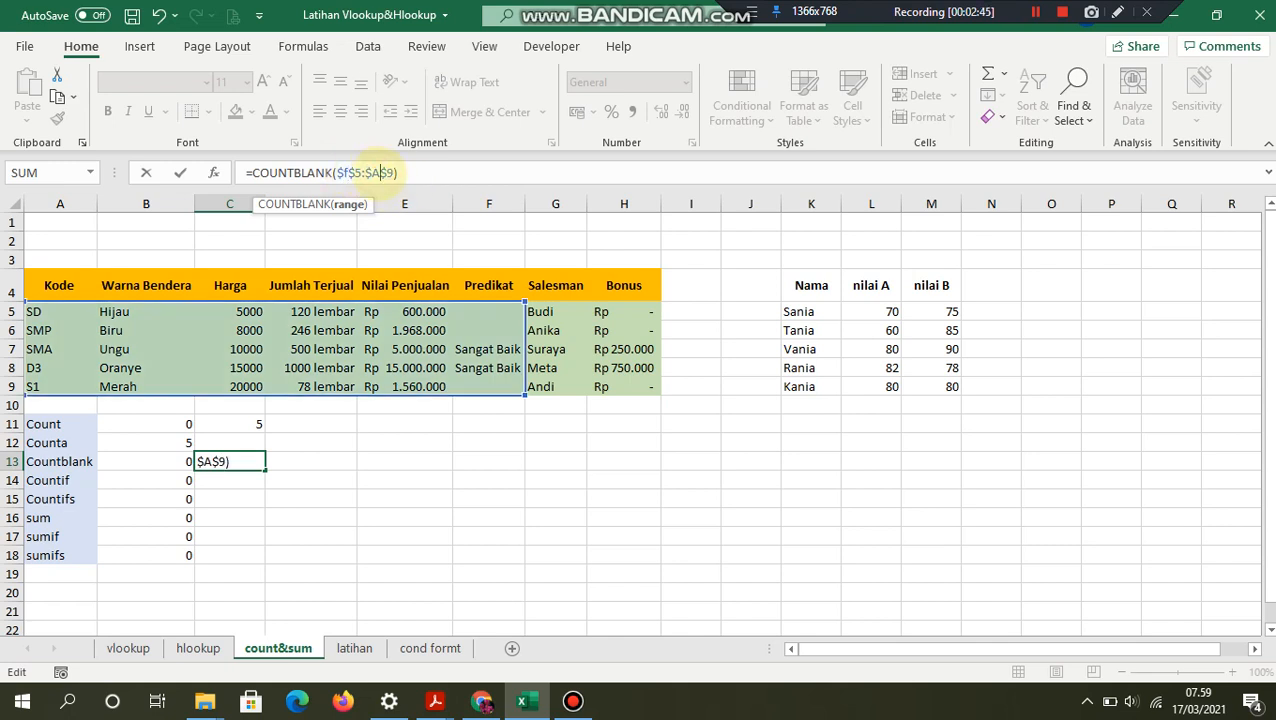
key(BackSpace)
text(f)
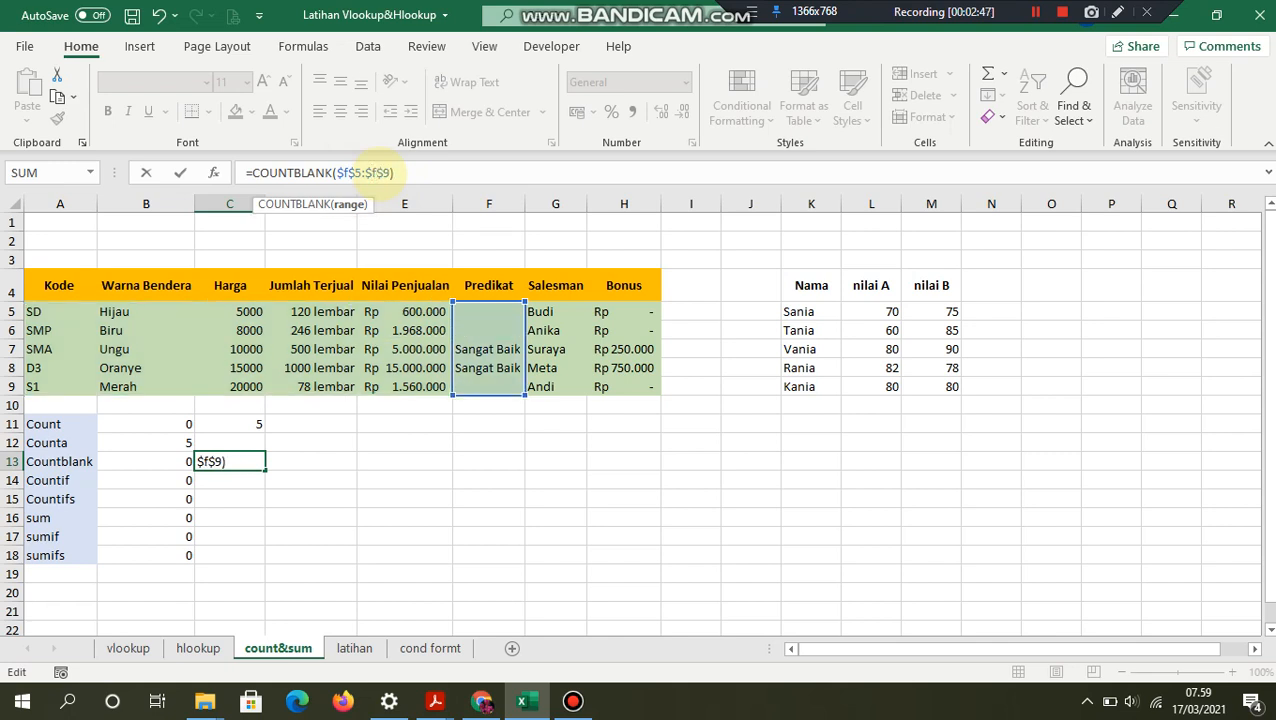
key(Return)
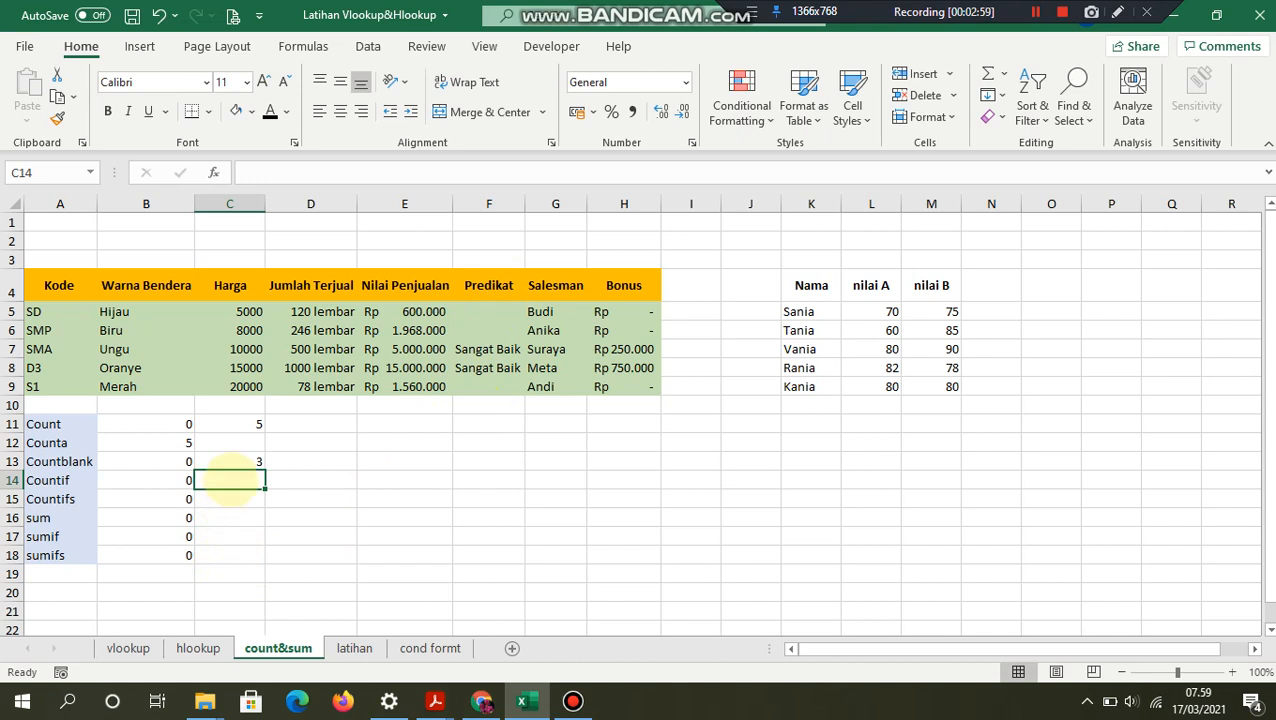
Step: Replace the COUNT formula in cell B14 with the start of a COUNTIF function
click(174, 481)
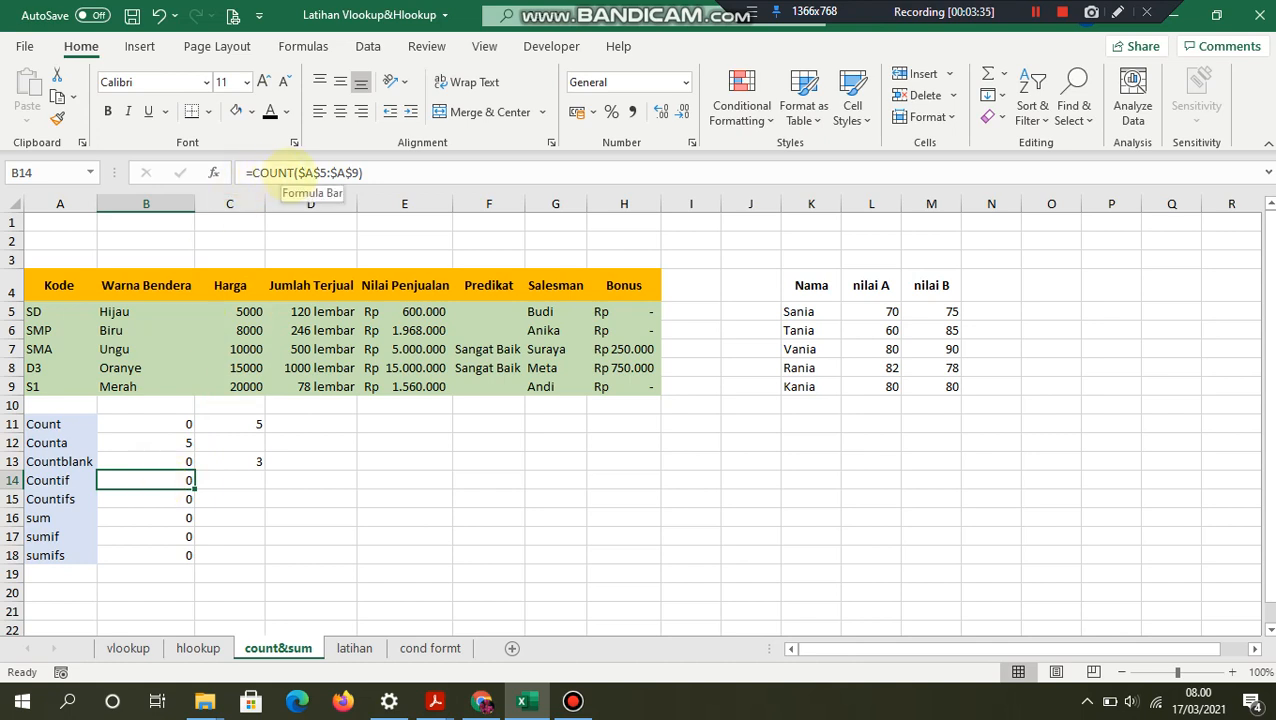
click(290, 174)
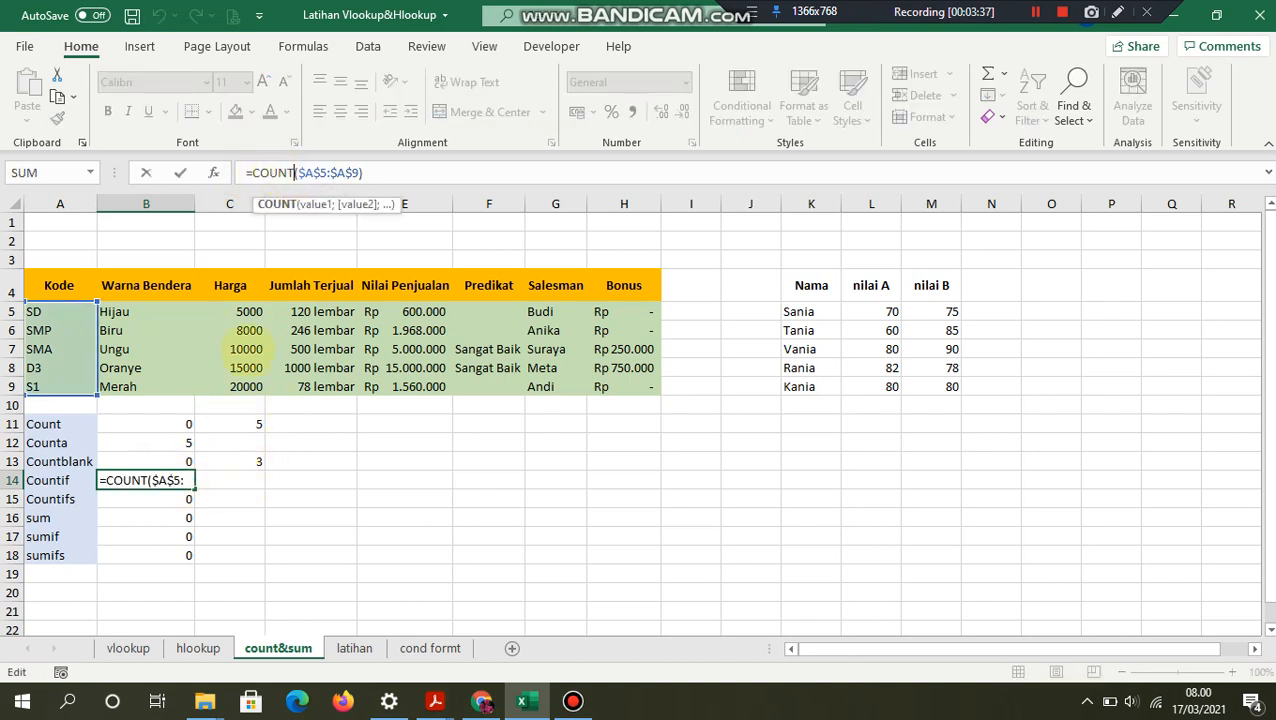
click(362, 174)
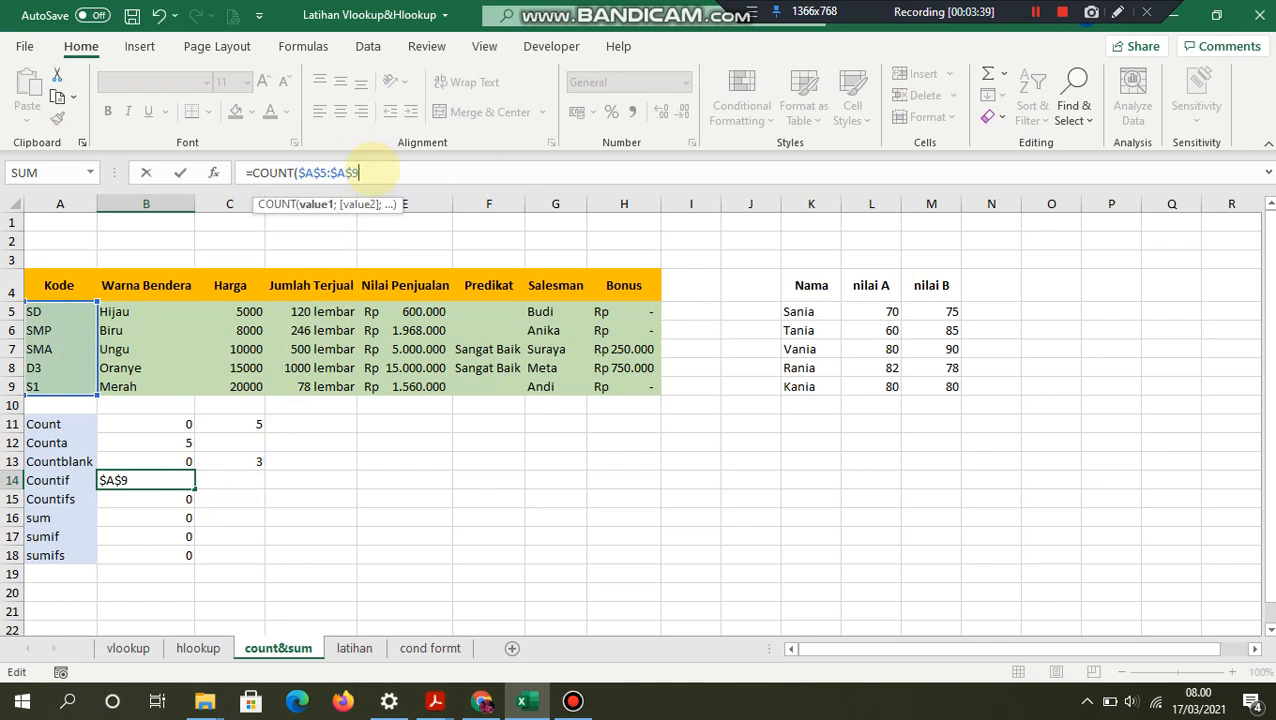
key(BackSpace)
key(BackSpace)
key(BackSpace)
key(BackSpace)
key(BackSpace)
key(BackSpace)
key(BackSpace)
key(BackSpace)
key(BackSpace)
key(BackSpace)
key(BackSpace)
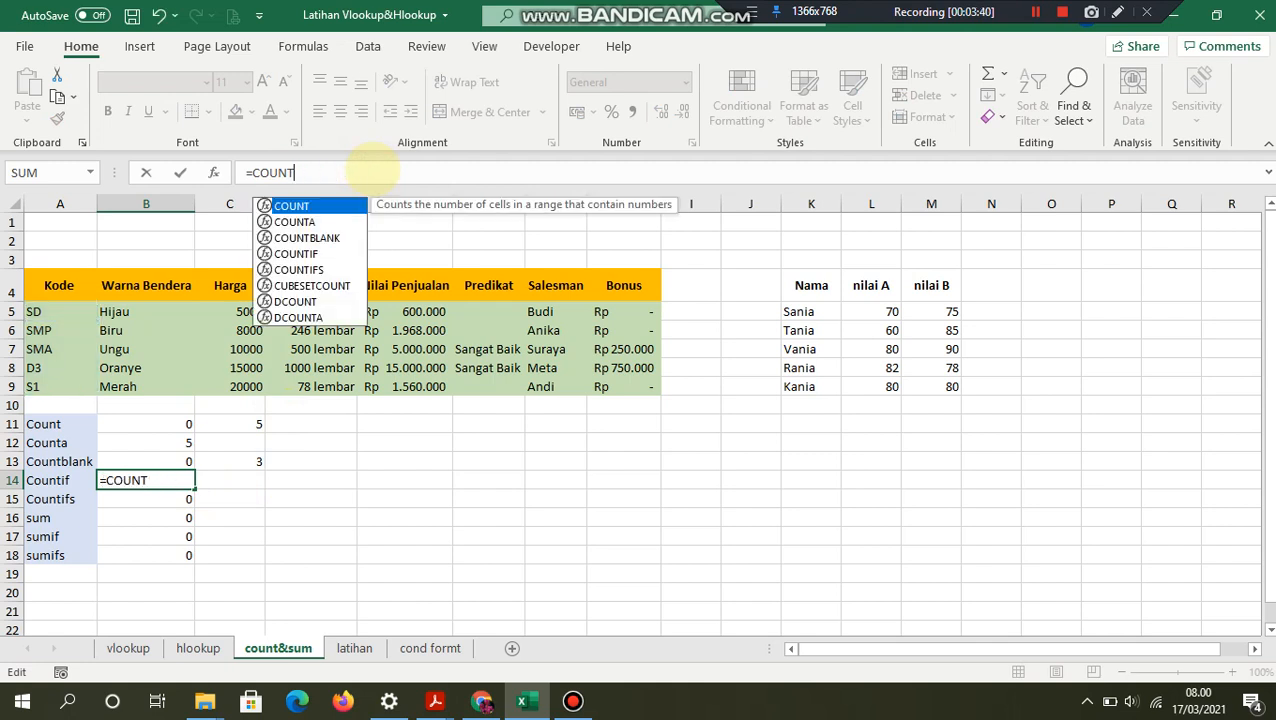
double_click(292, 252)
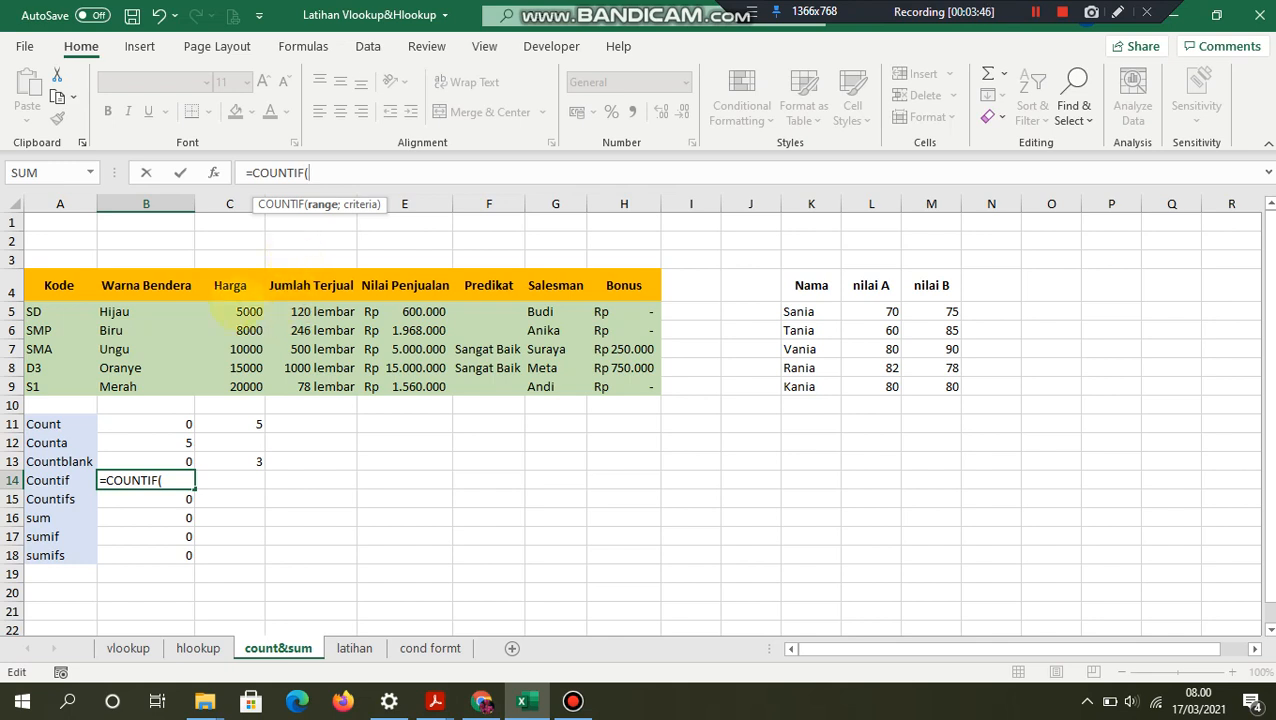
Step: Complete B14 as =COUNTIF(C5:C9;">9000"), with the criterion in quotation marks, to count Harga values above 9000
drag(236, 311, 237, 384)
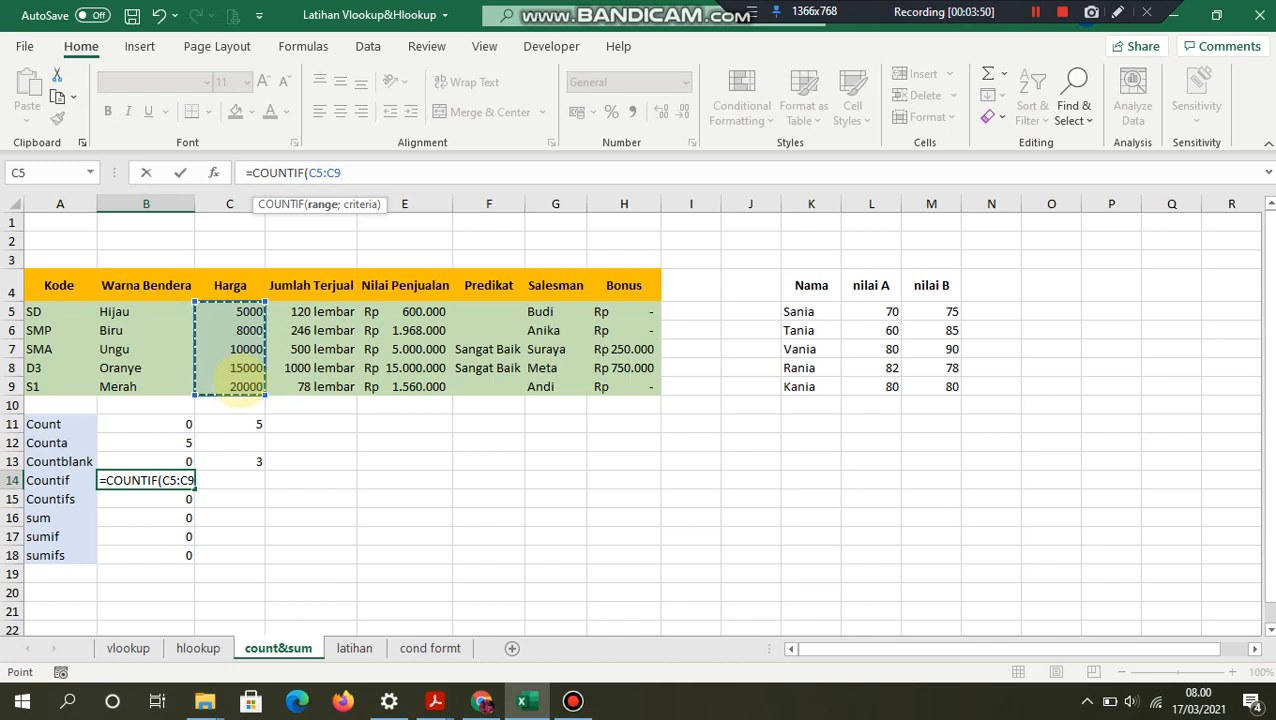
text(;)
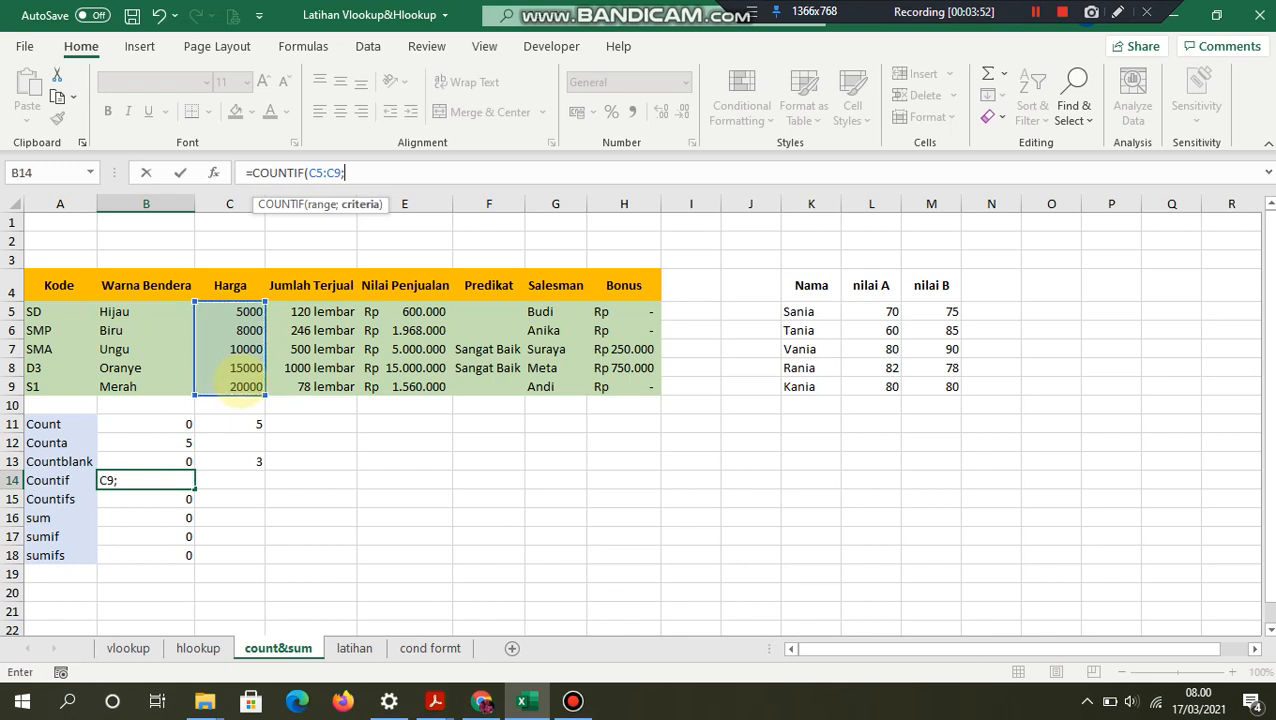
text(>9000))
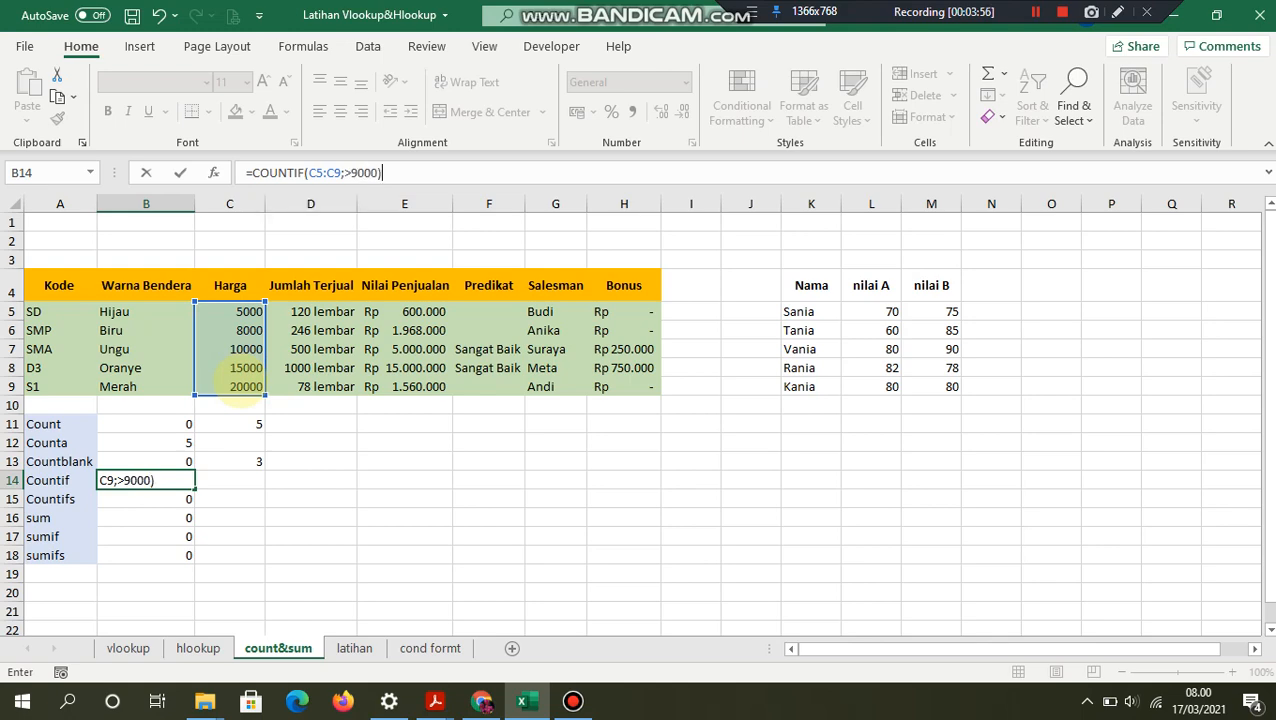
key(Return)
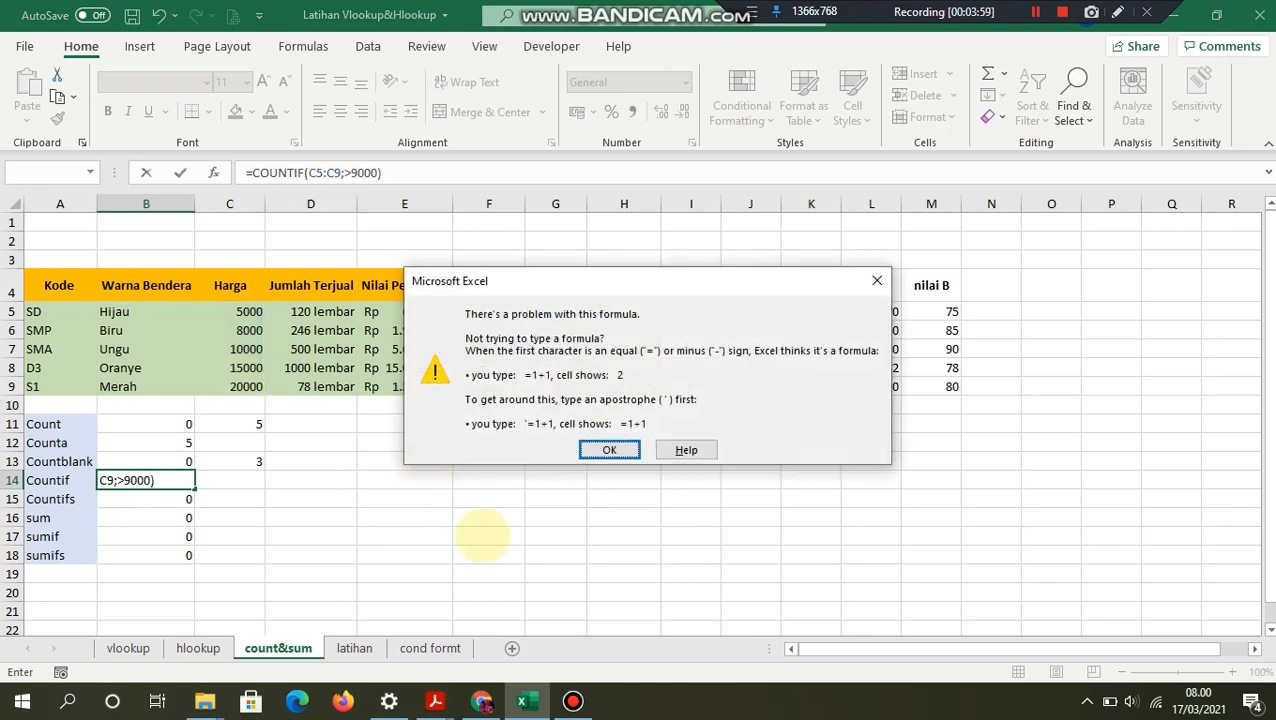
click(603, 448)
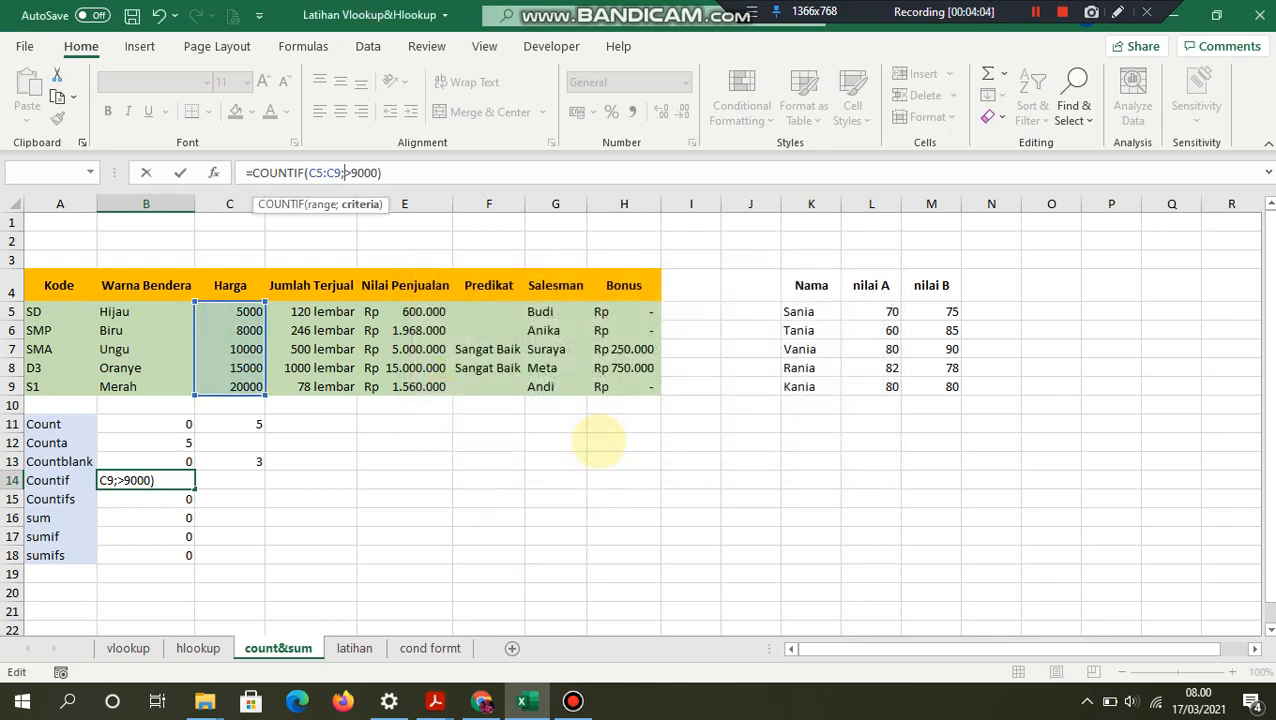
text(")
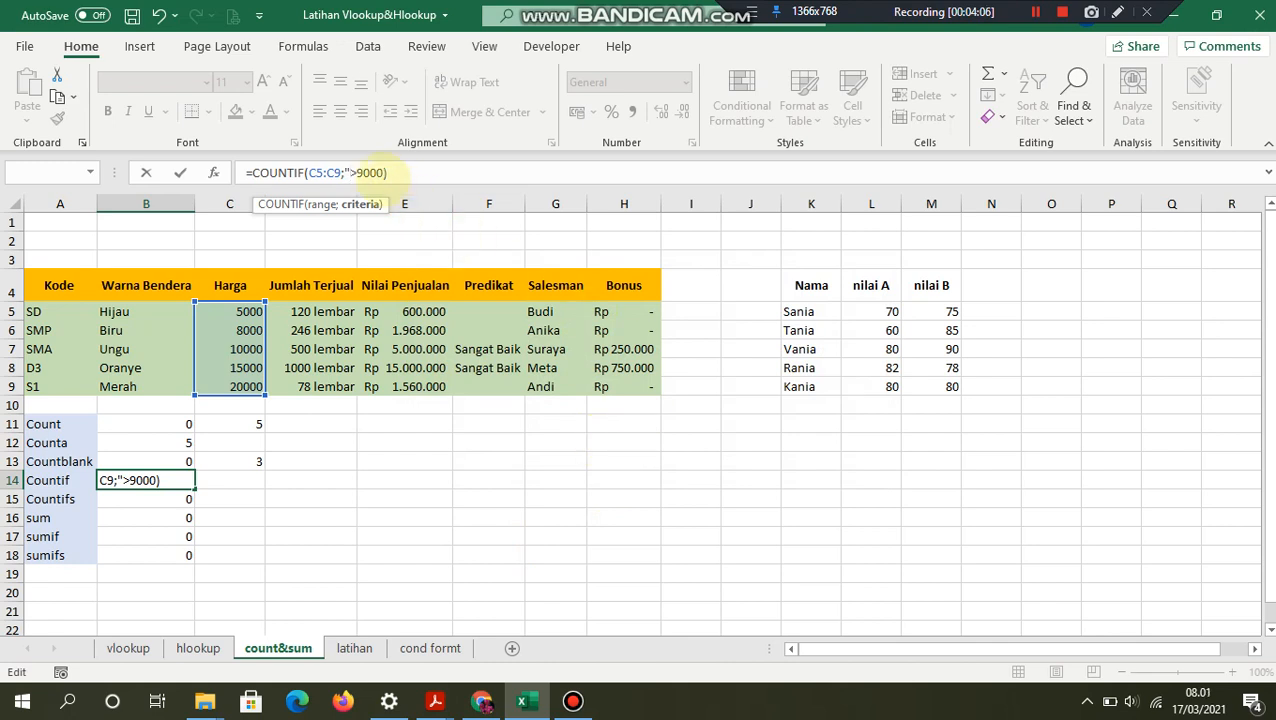
click(385, 172)
text(")
key(Return)
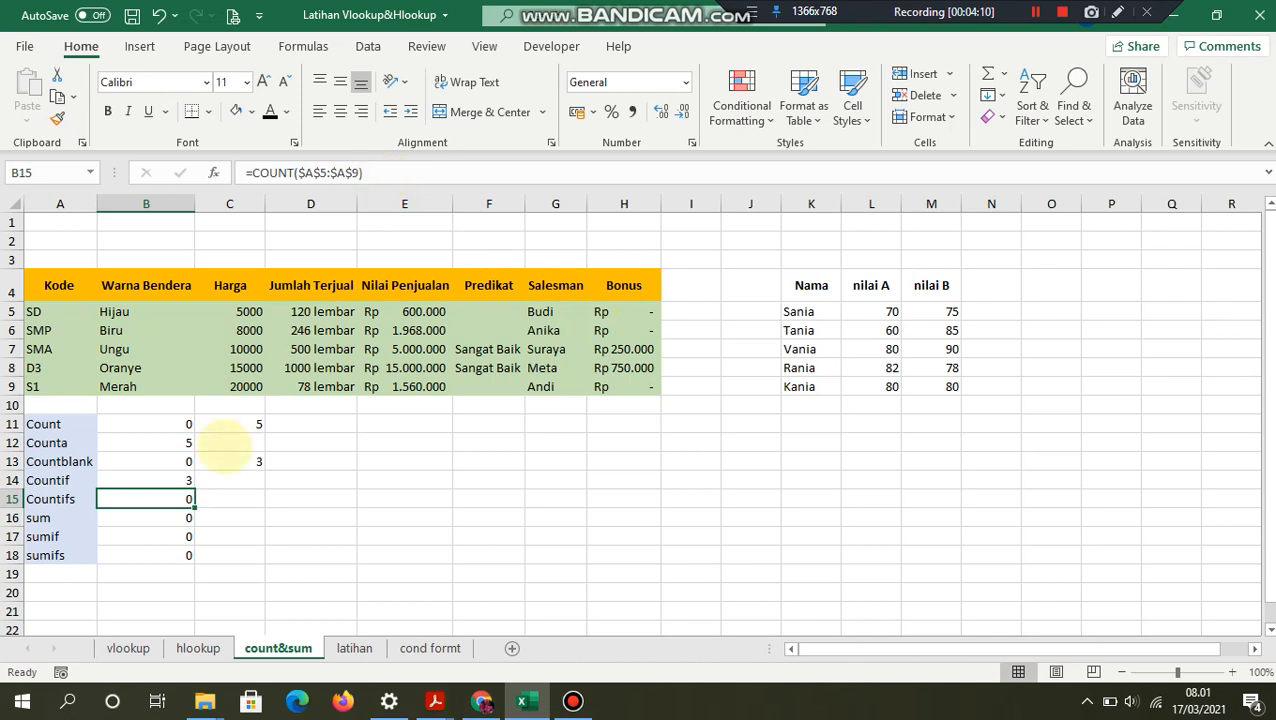
click(160, 480)
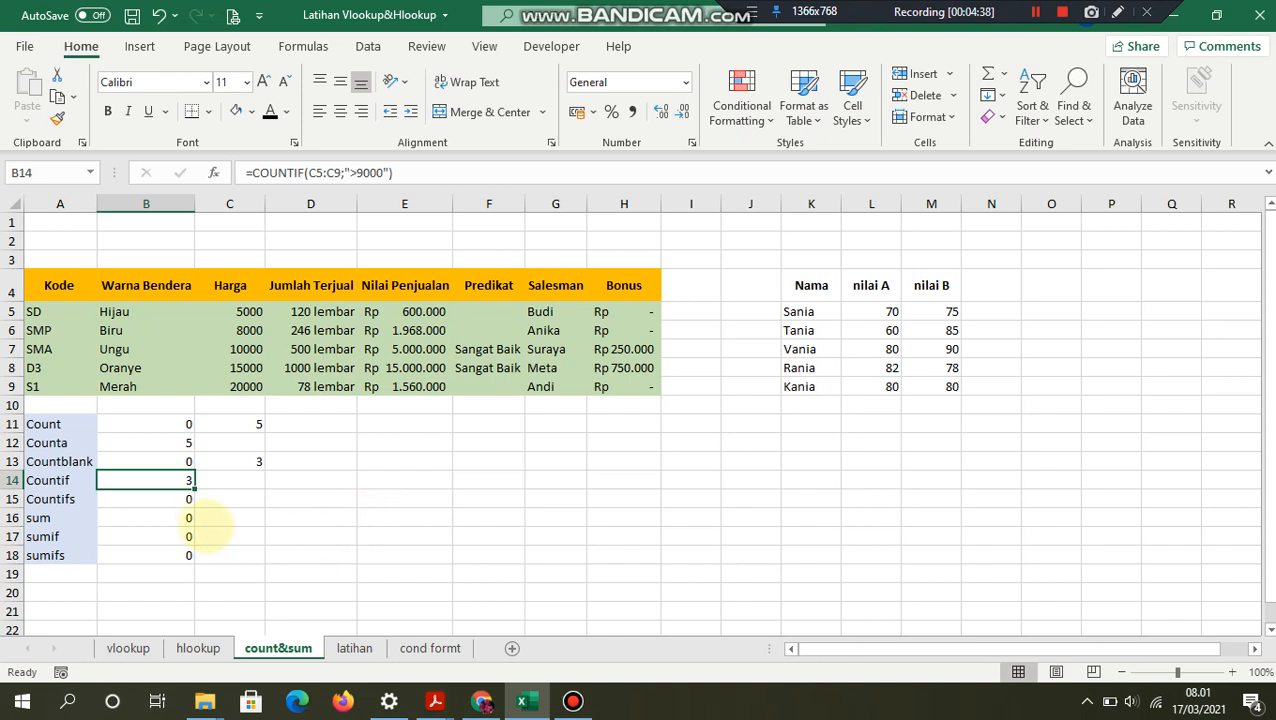
Step: Write =COUNTIFS(C5:C9;"9000";D5:D9;">300") in cell B15, using the Harga and Jumlah Terjual columns as criteria ranges
click(188, 500)
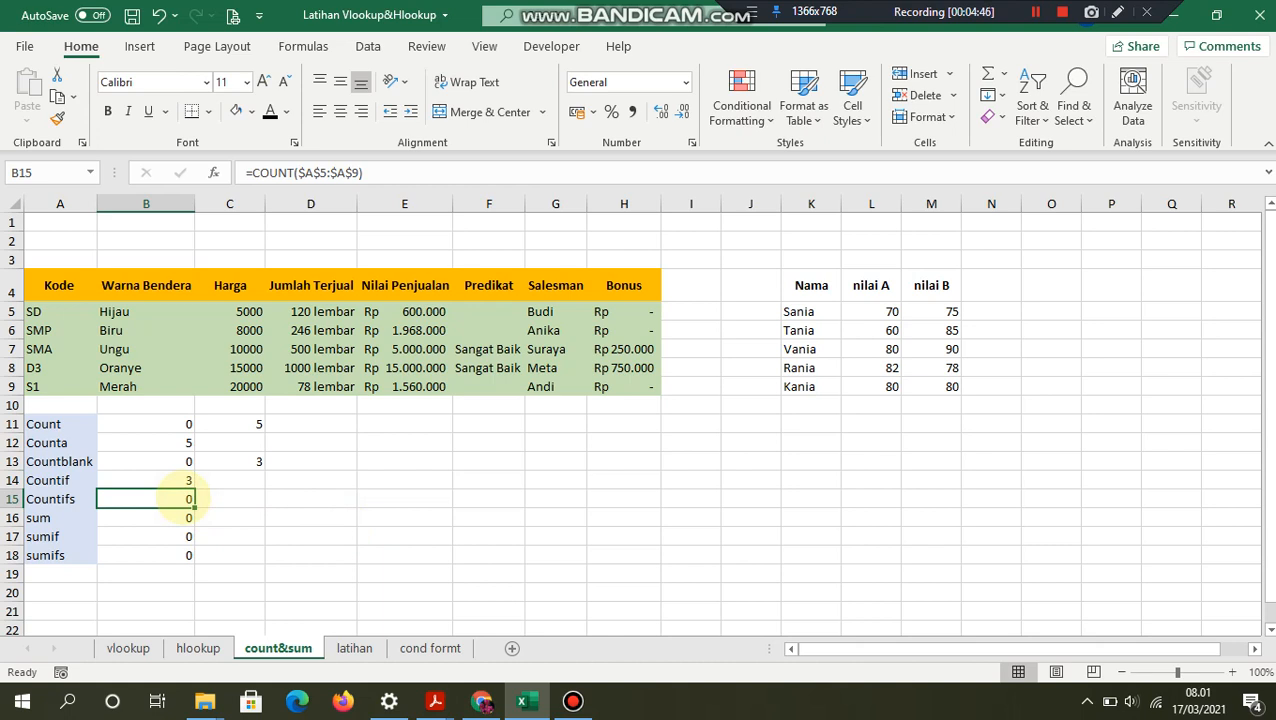
text(=cou)
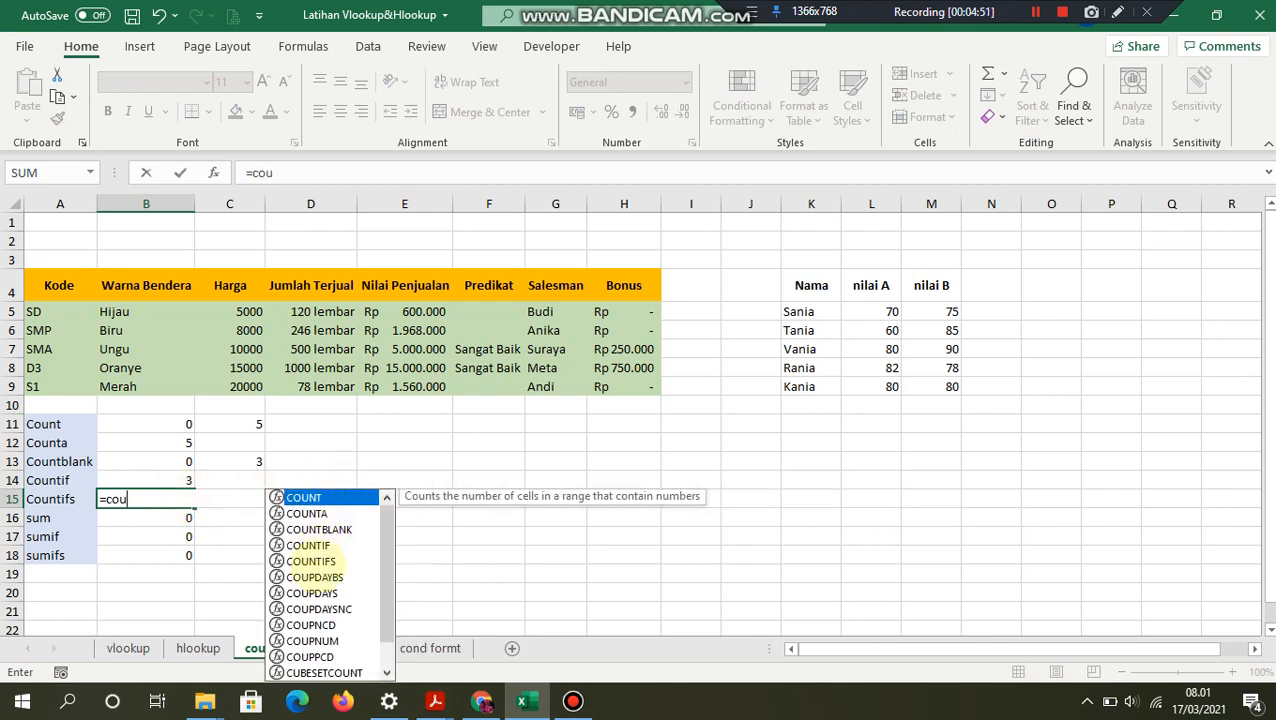
double_click(318, 561)
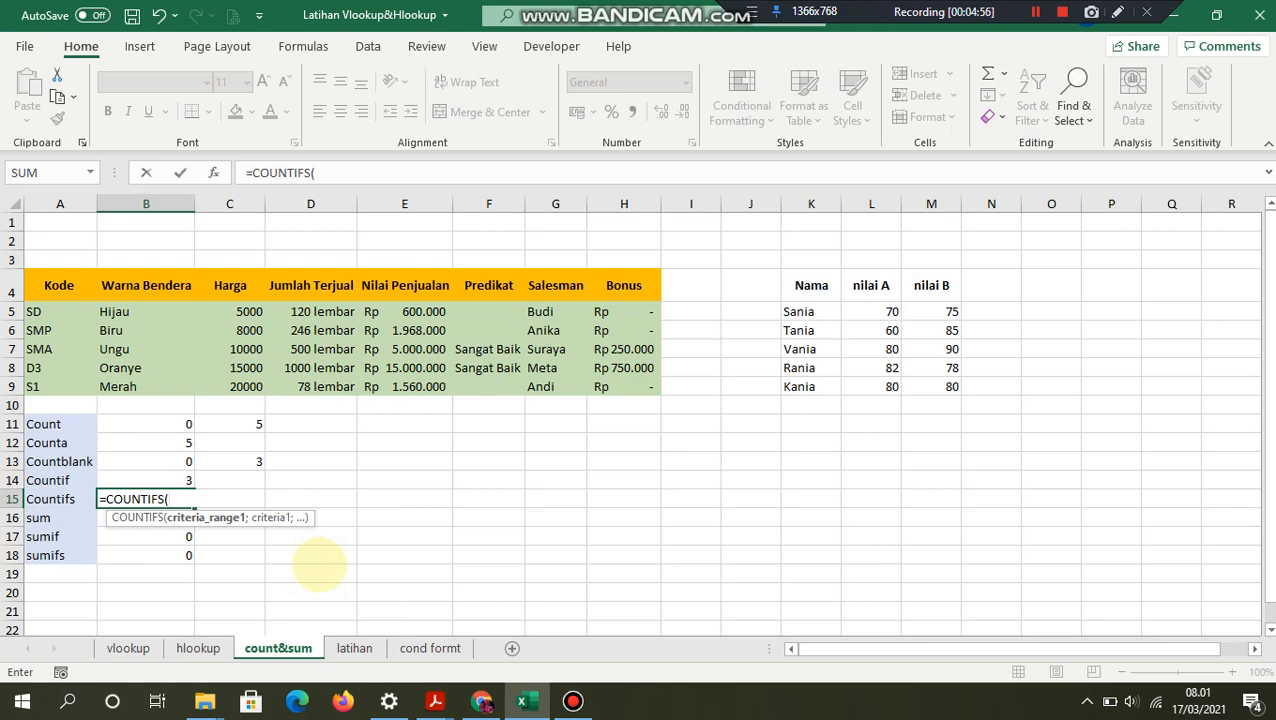
scroll(300, 550, down, 1)
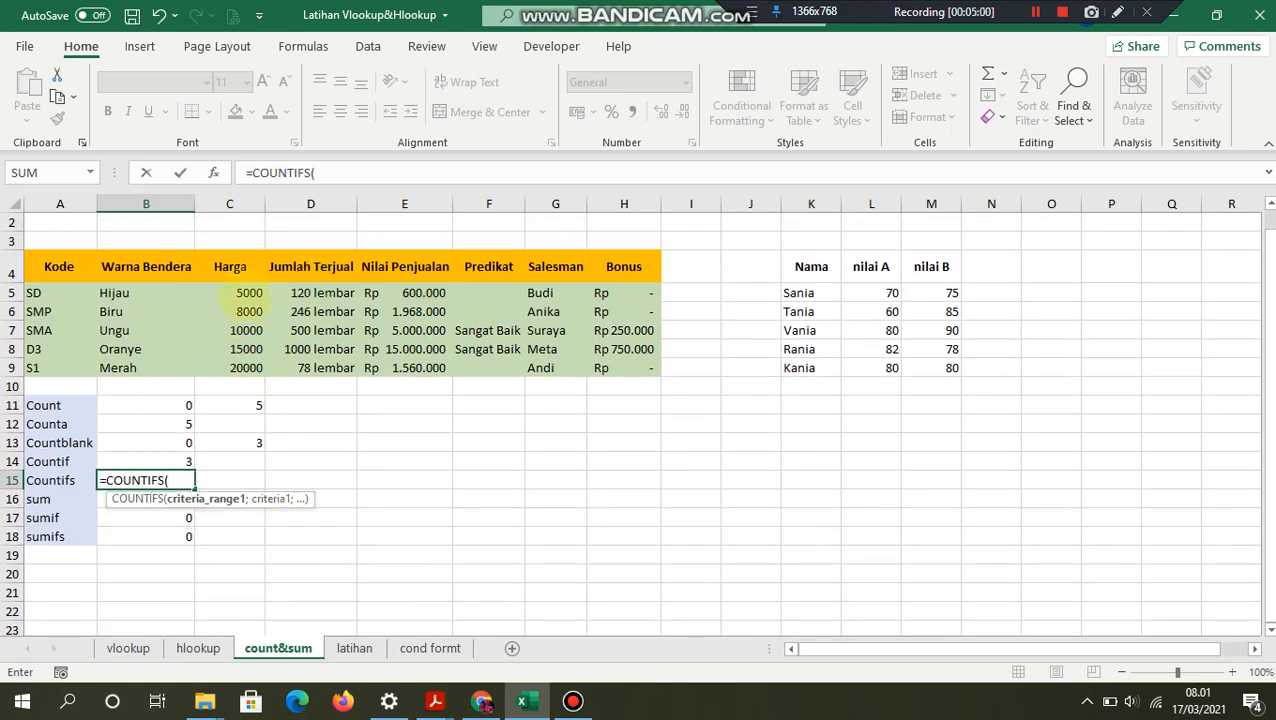
drag(248, 290, 246, 370)
text(;)
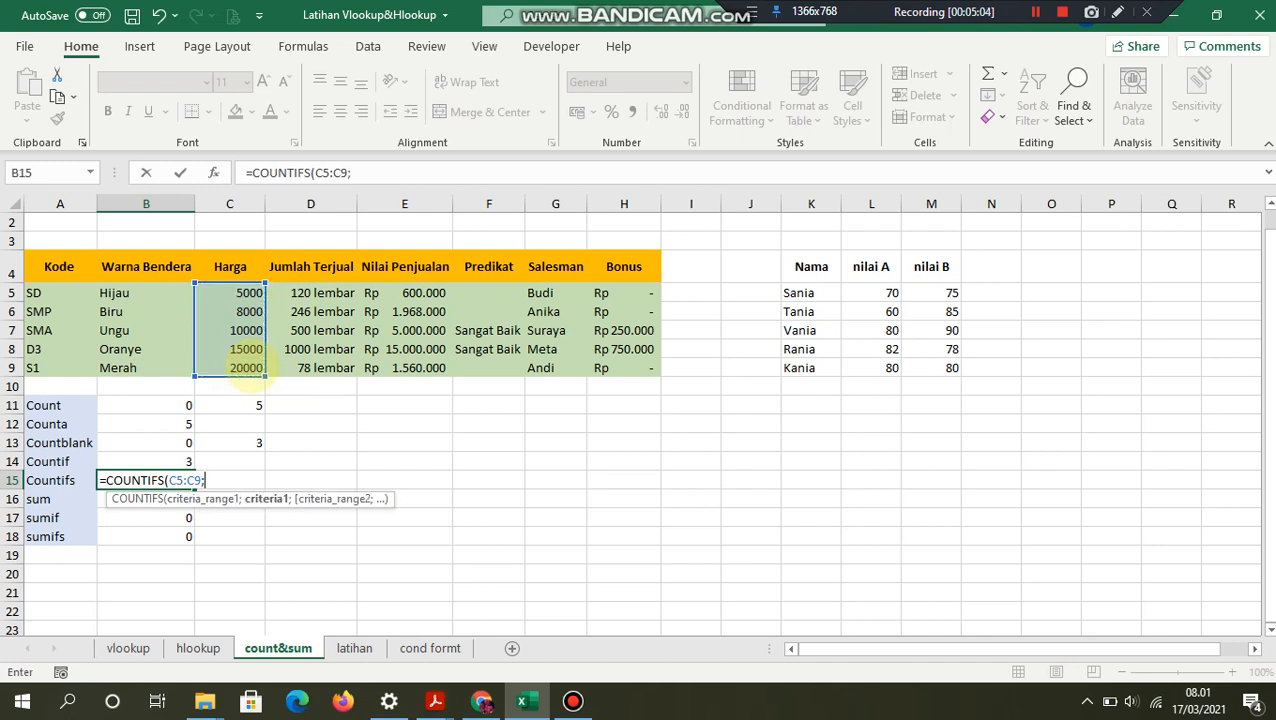
text("9000";)
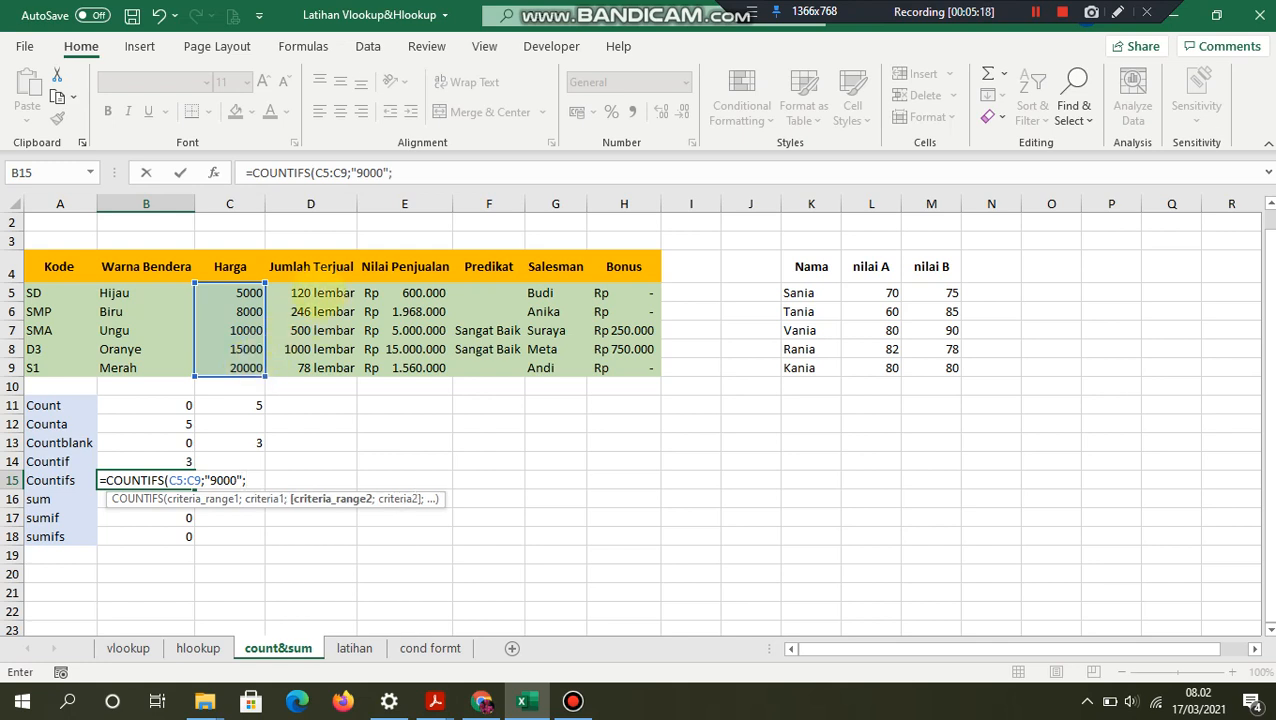
drag(316, 292, 318, 384)
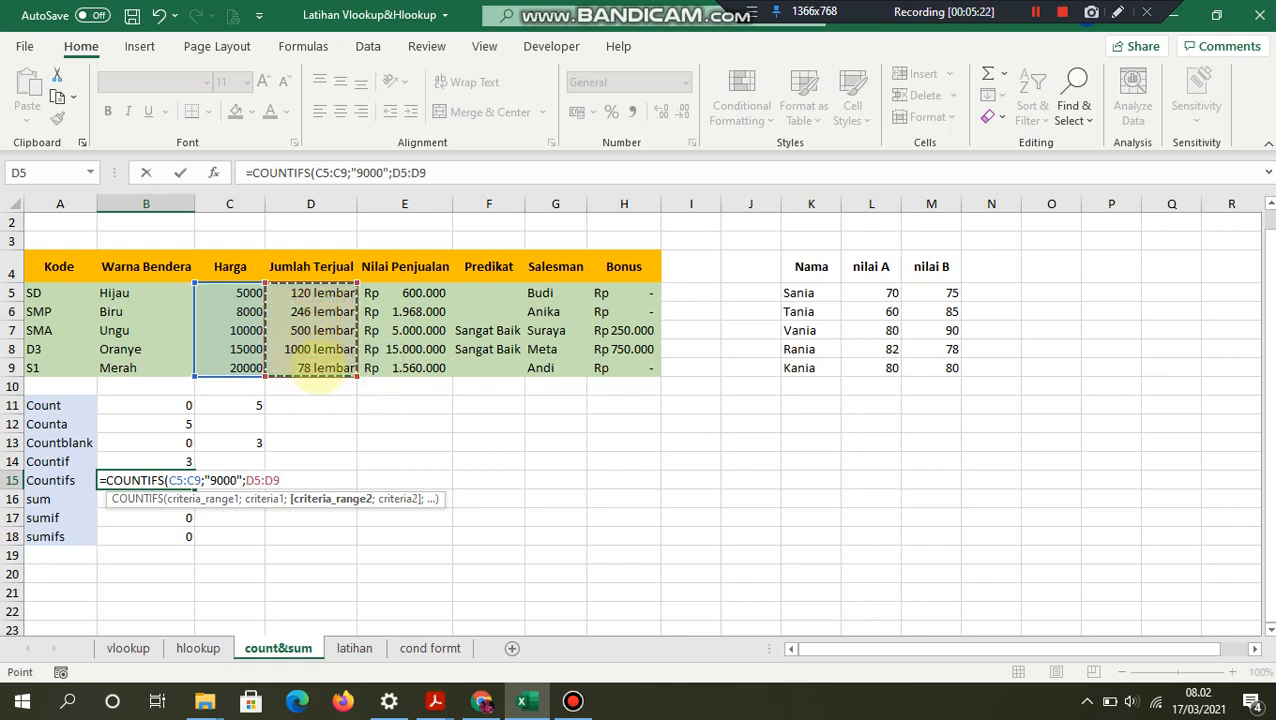
text(;)
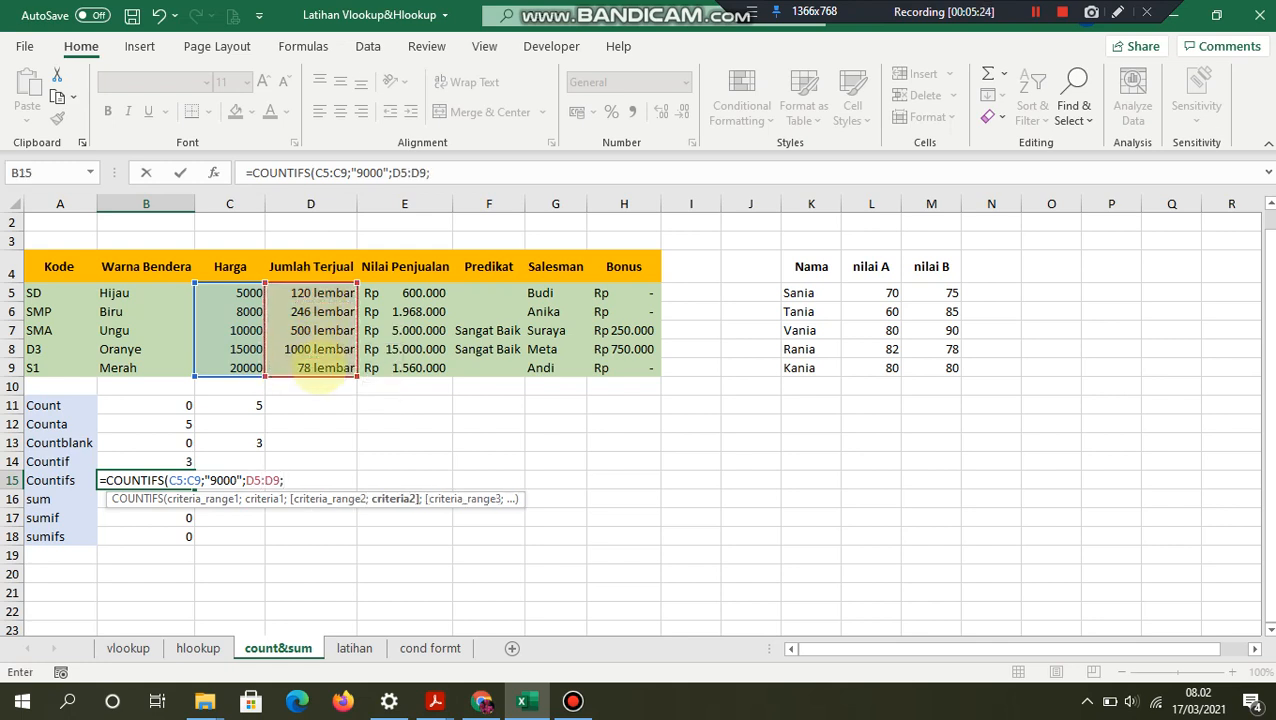
text(">300"))
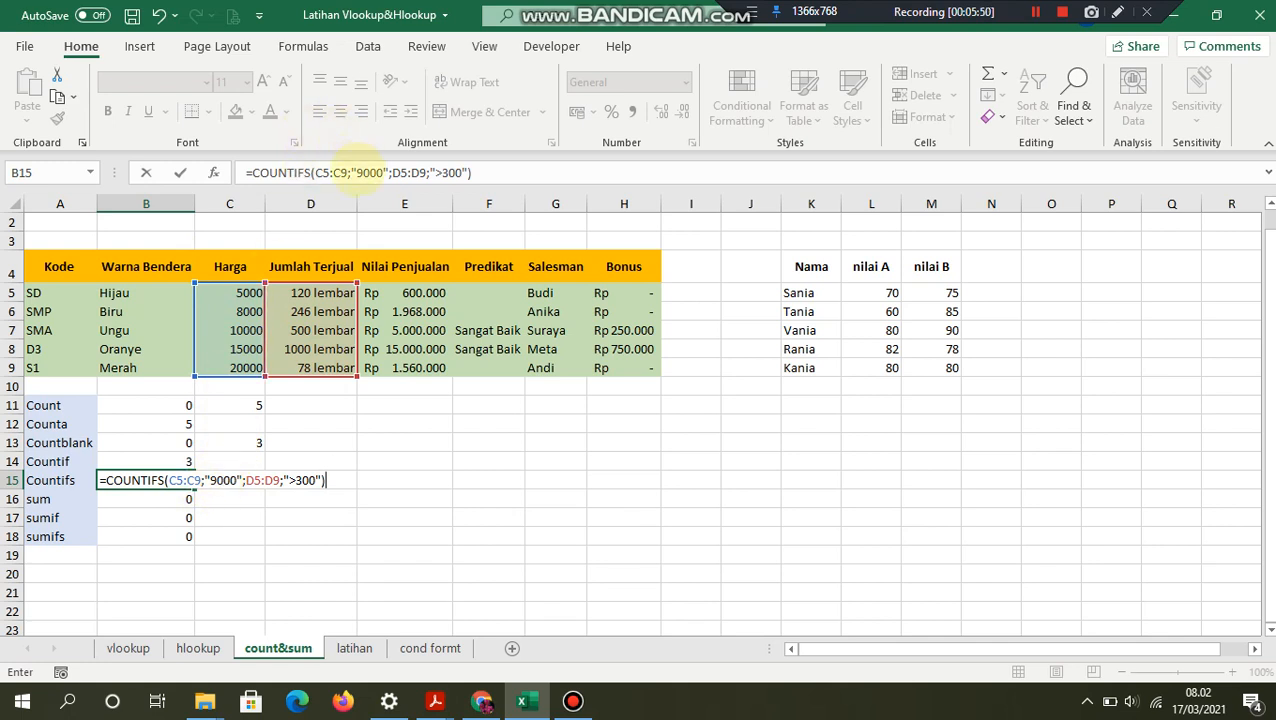
Step: Correct the first criterion in B15's COUNTIFS formula to ">9000" and enter the formula
click(357, 172)
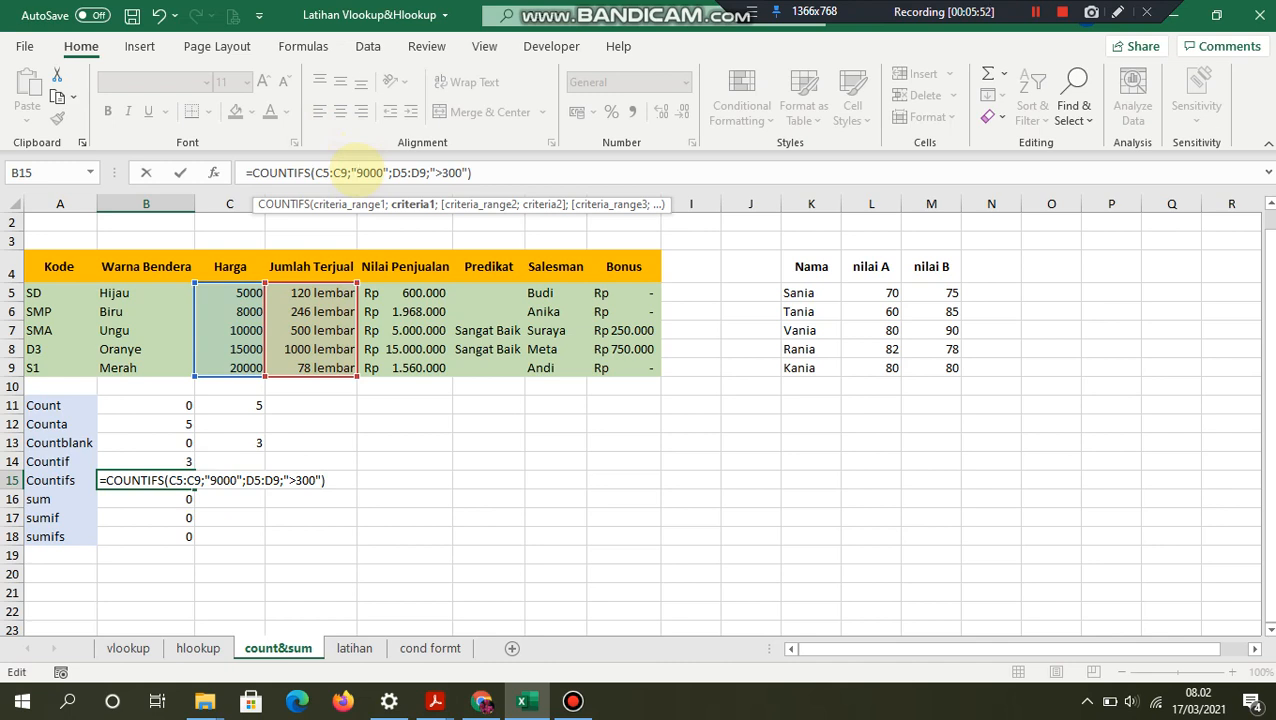
text(>)
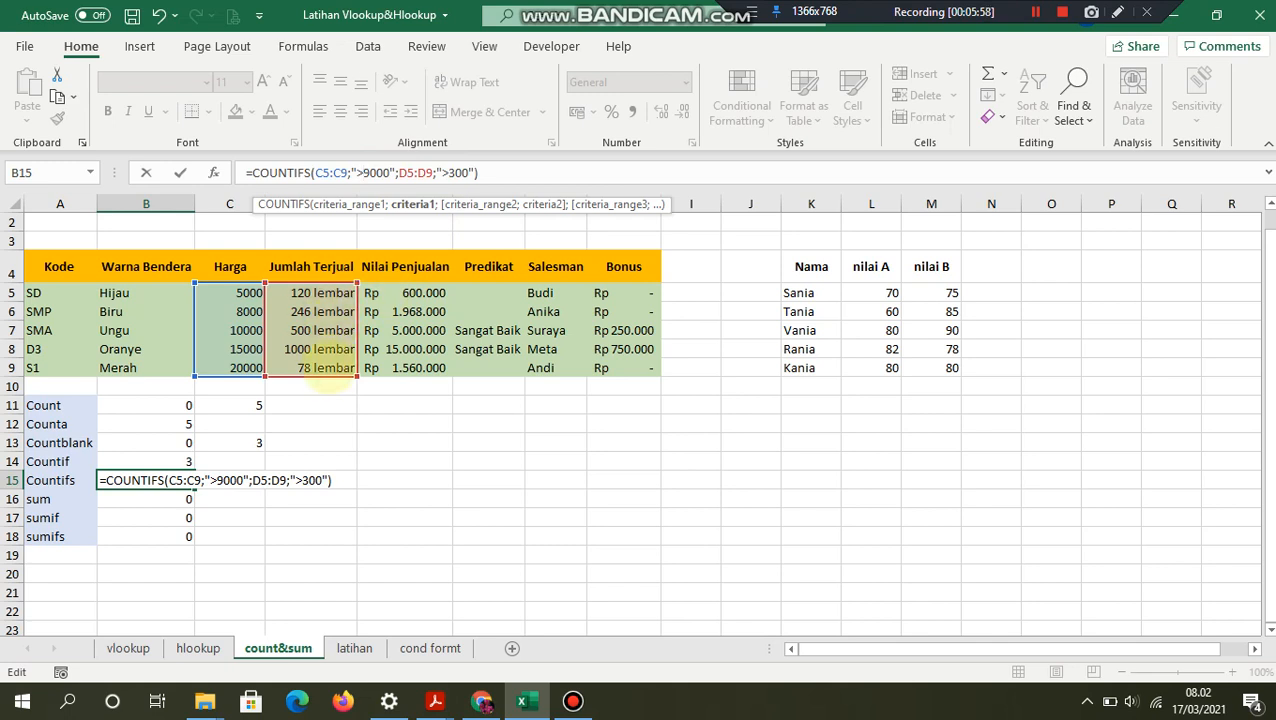
click(495, 177)
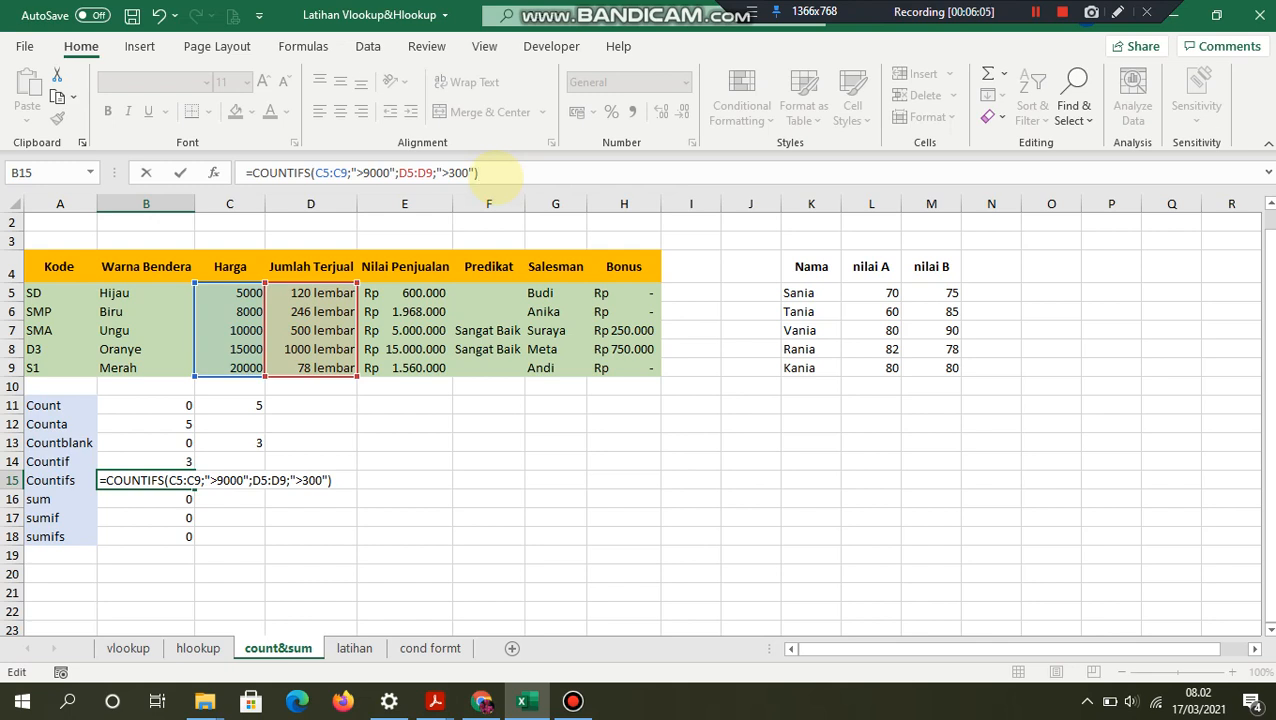
key(Return)
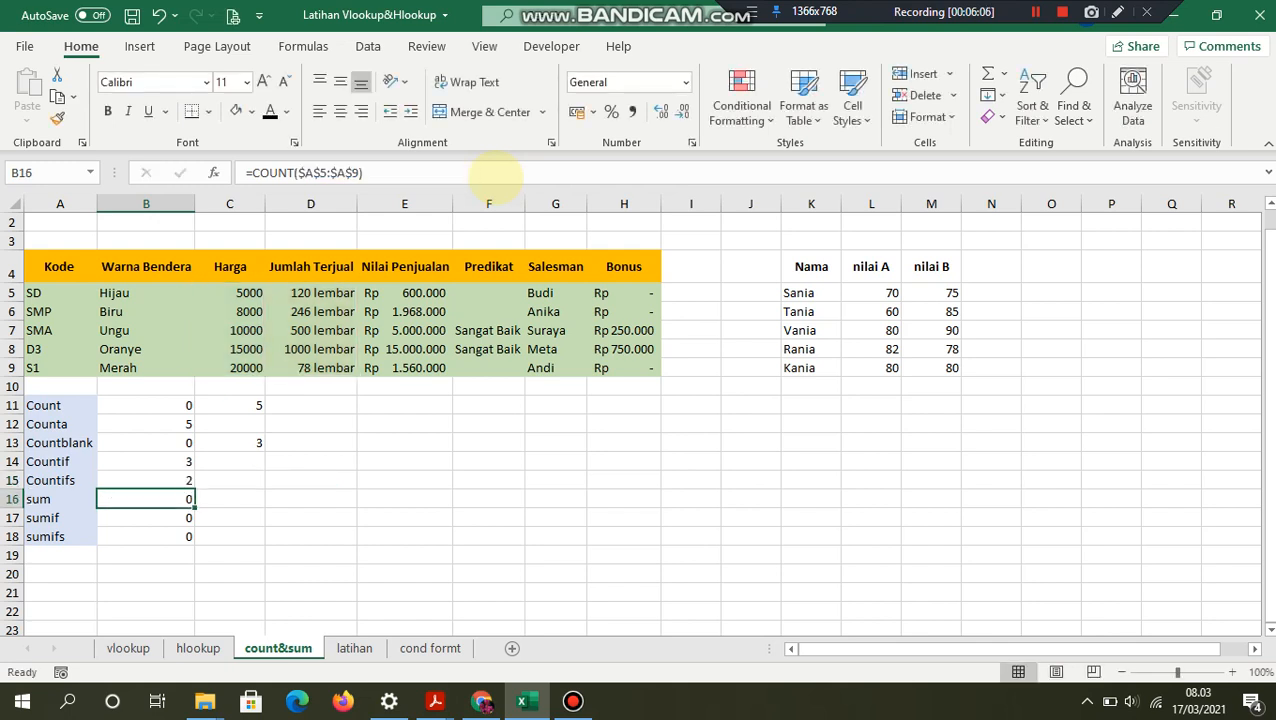
click(172, 480)
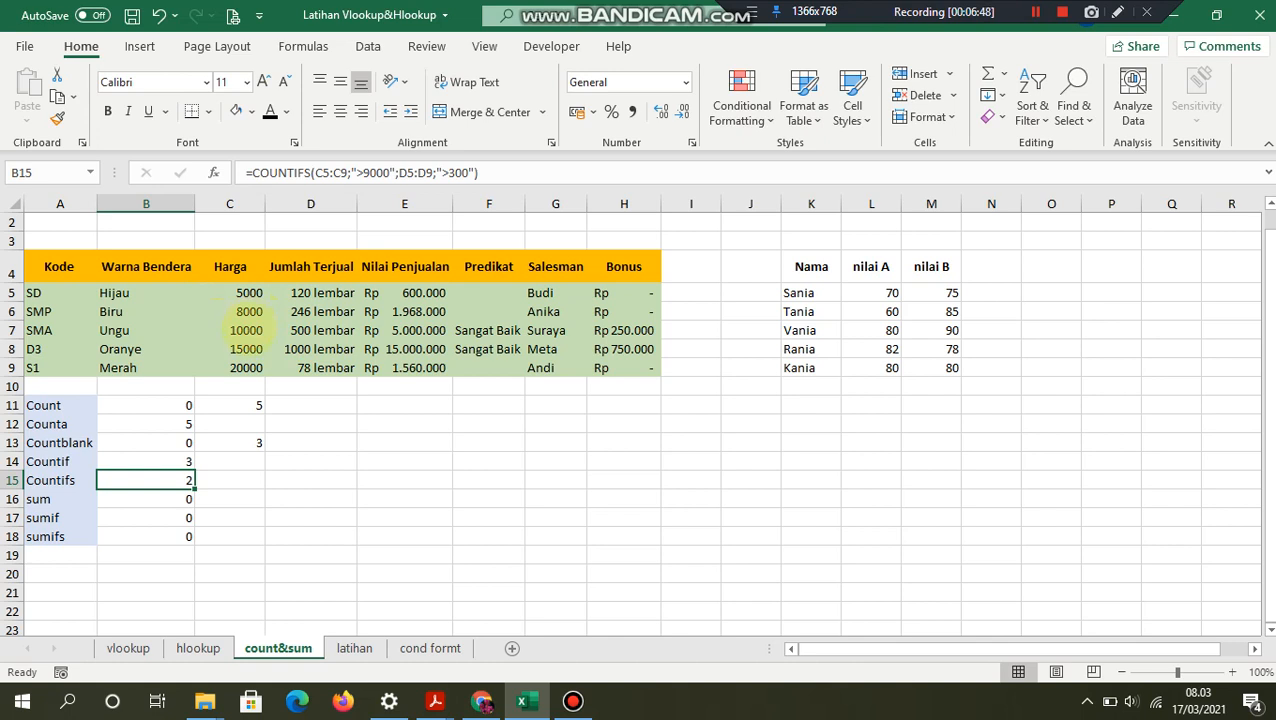
Step: Enter =SUM(E5:E9) in cell B16 to total the Nilai Penjualan column
click(172, 498)
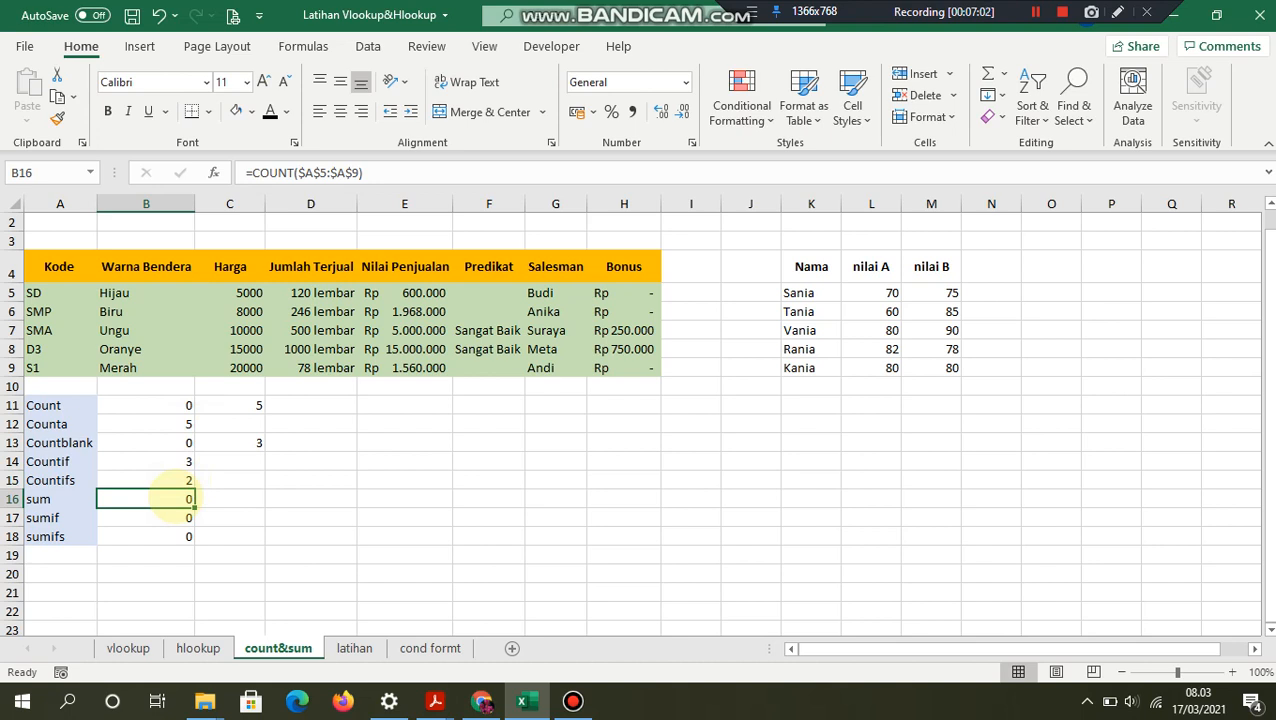
text(=sum)
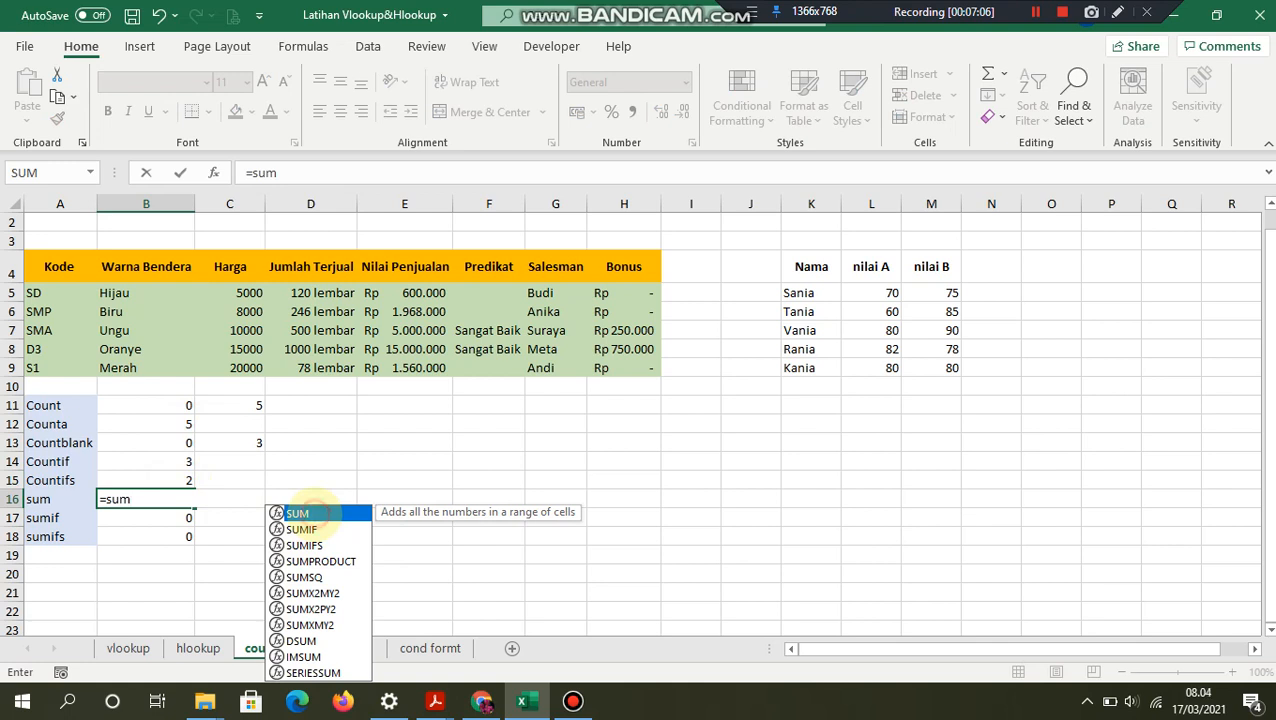
double_click(312, 513)
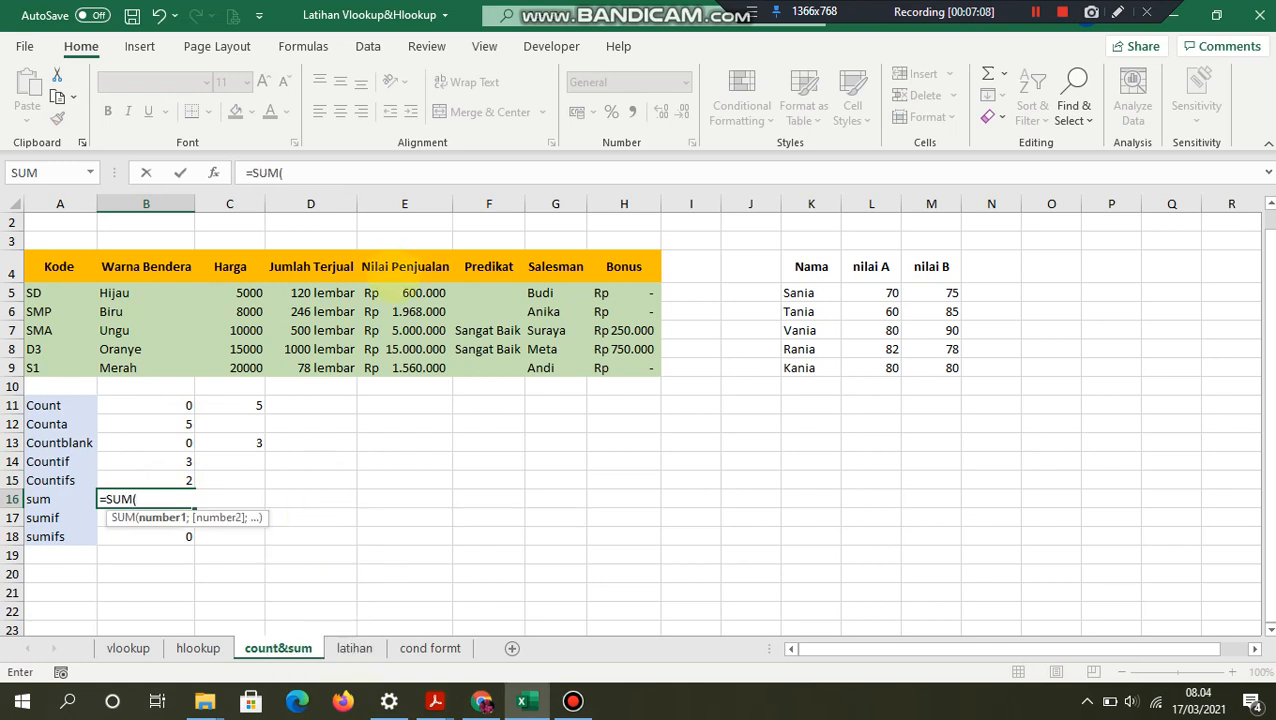
click(405, 292)
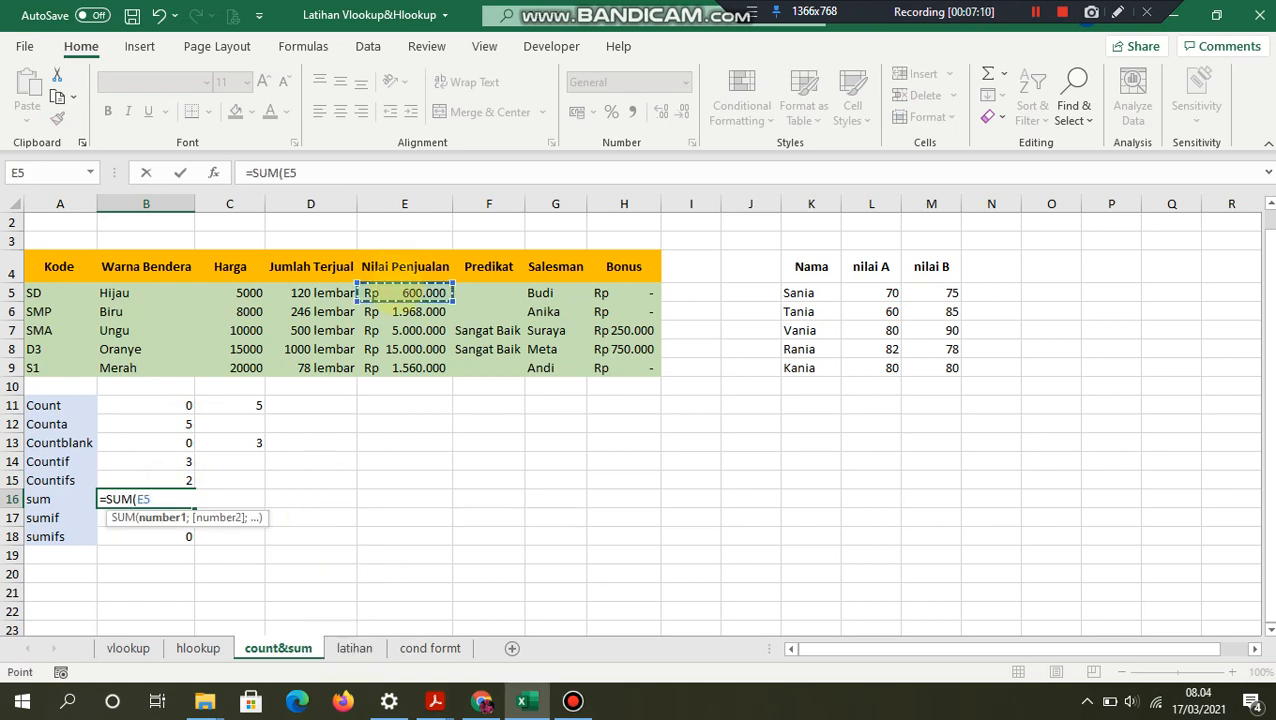
drag(405, 292, 445, 371)
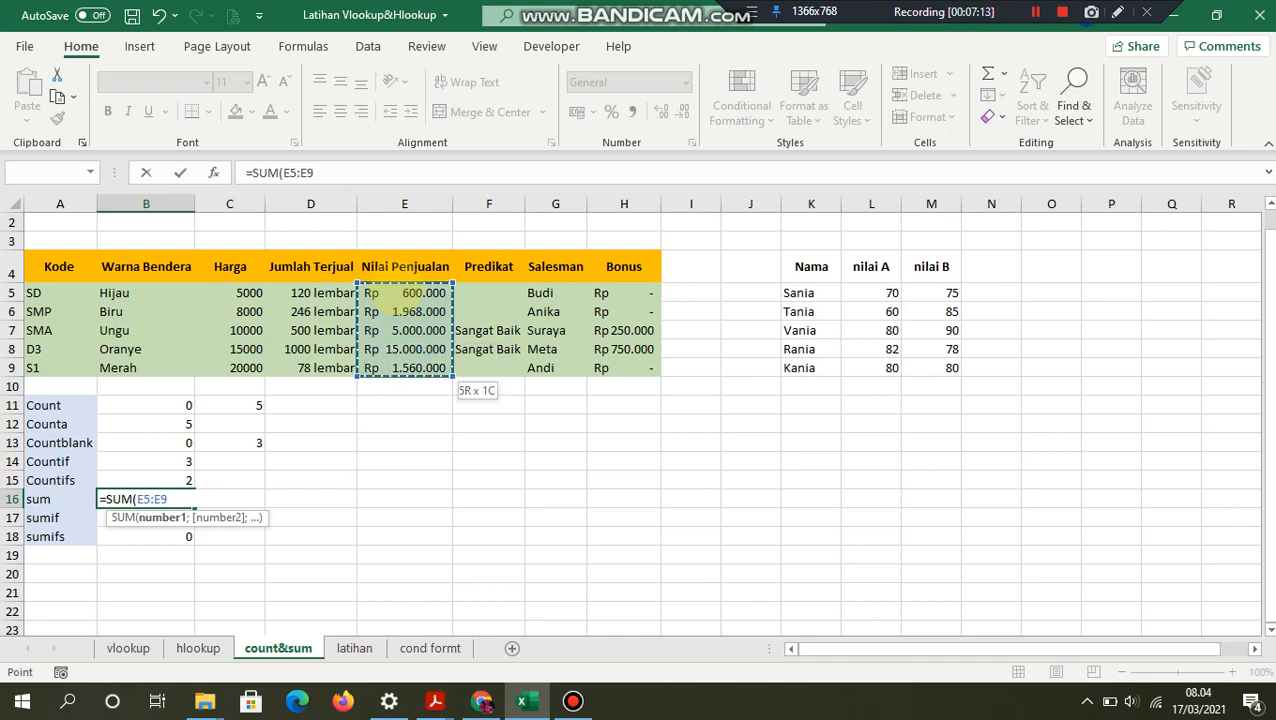
text())
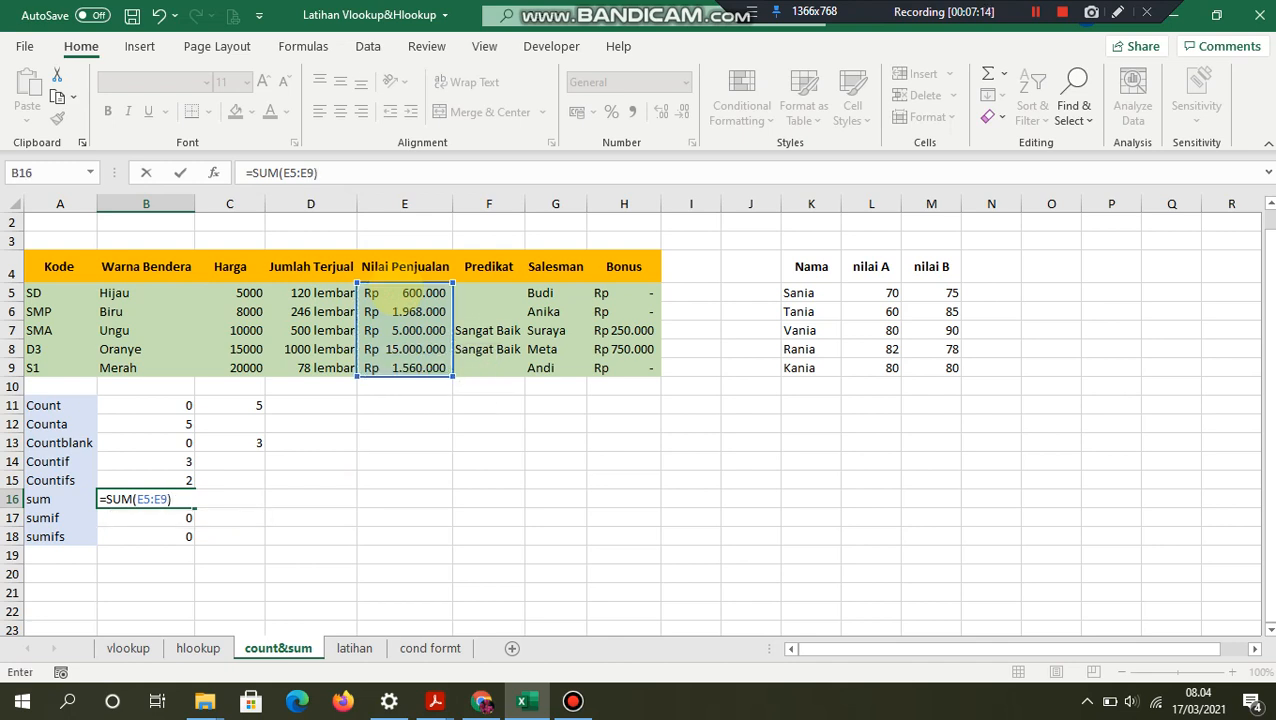
key(Return)
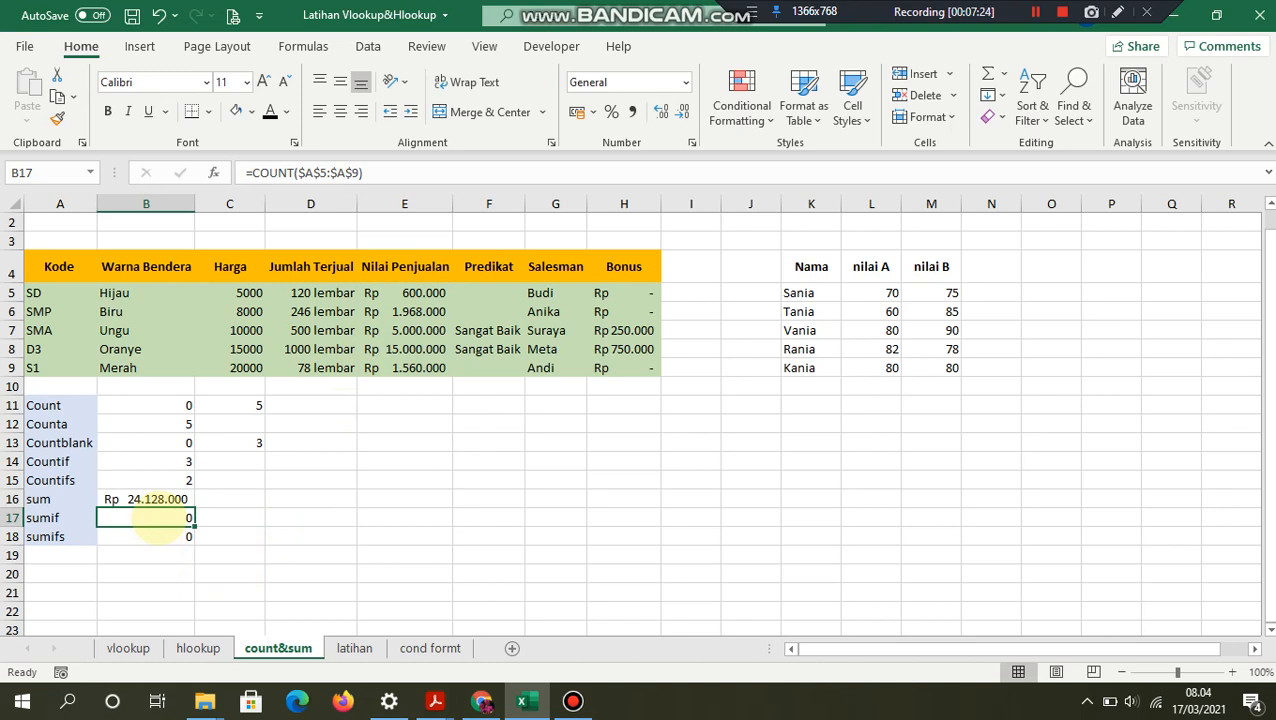
Step: Start a SUMIF formula in cell B17 with the Nilai Penjualan range E5:E9 and the criterion >6000000
text(=)
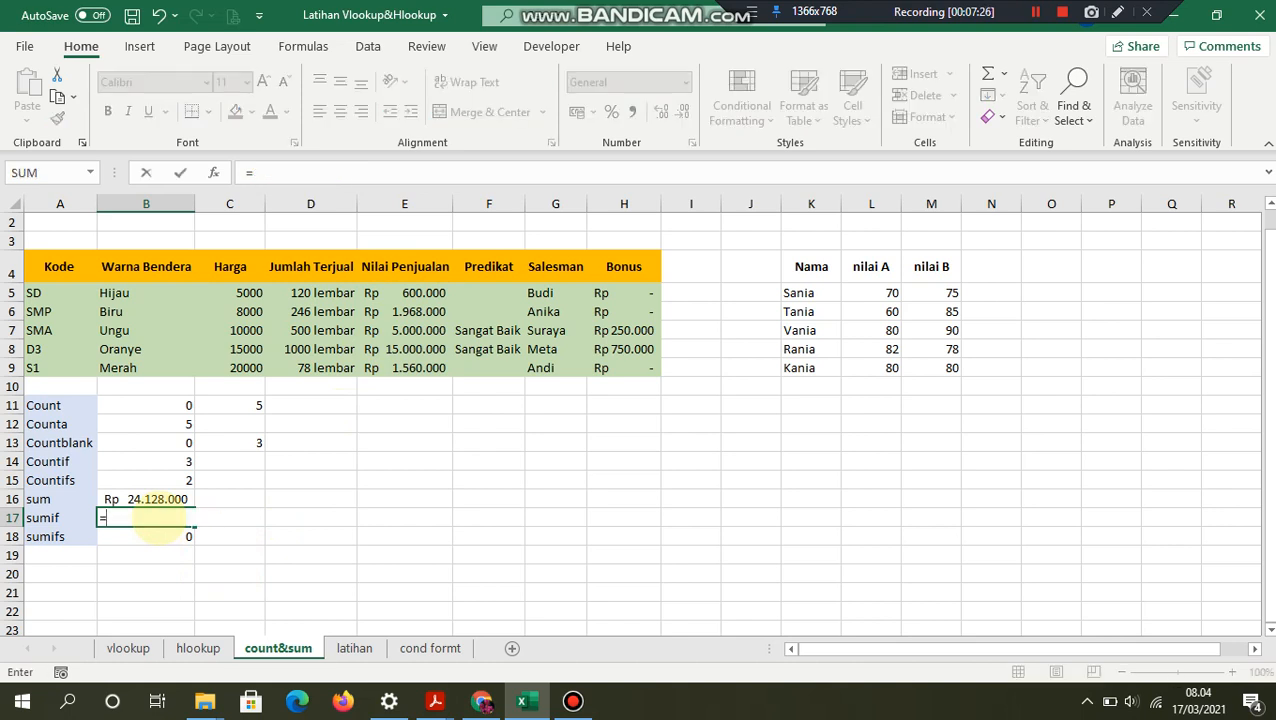
text(sum)
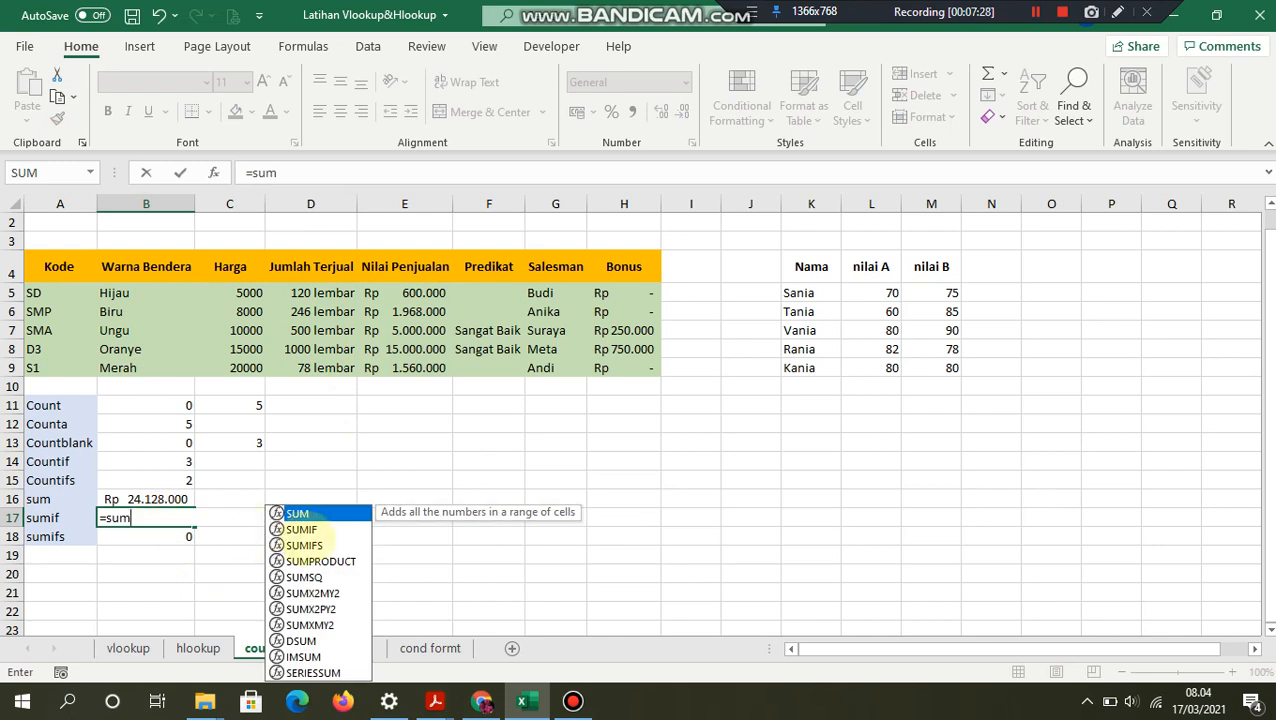
double_click(301, 529)
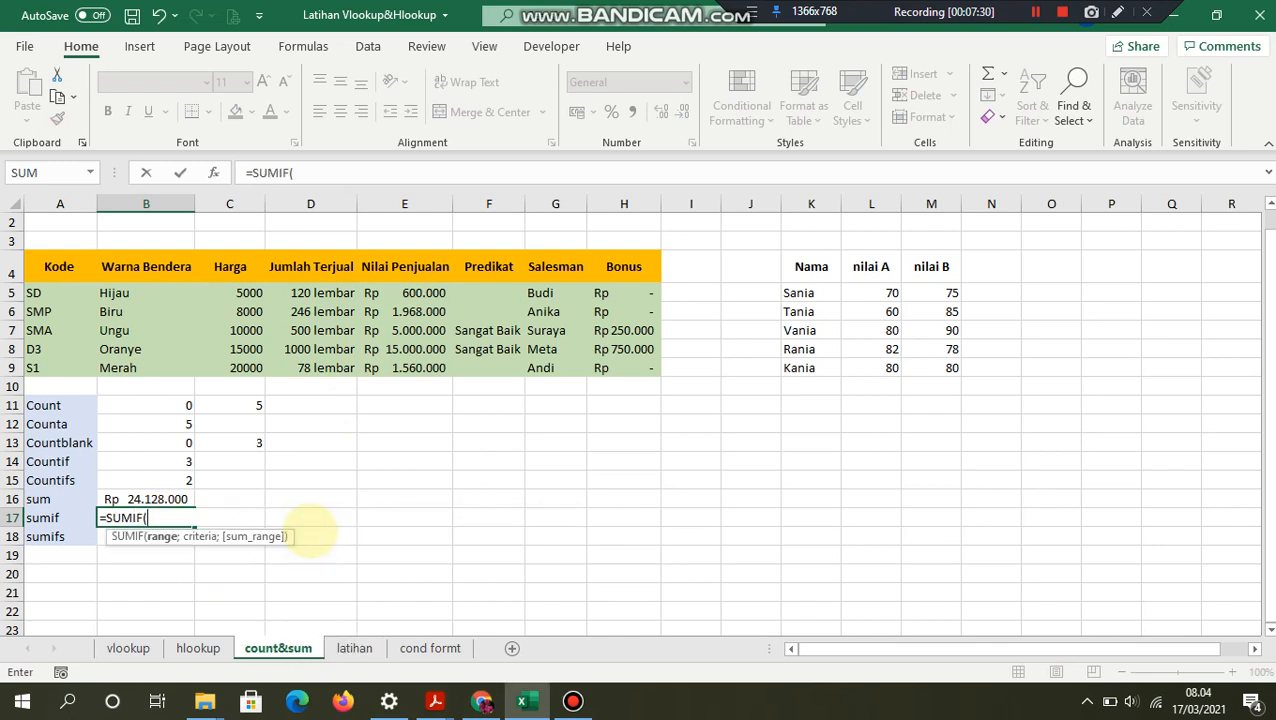
click(416, 289)
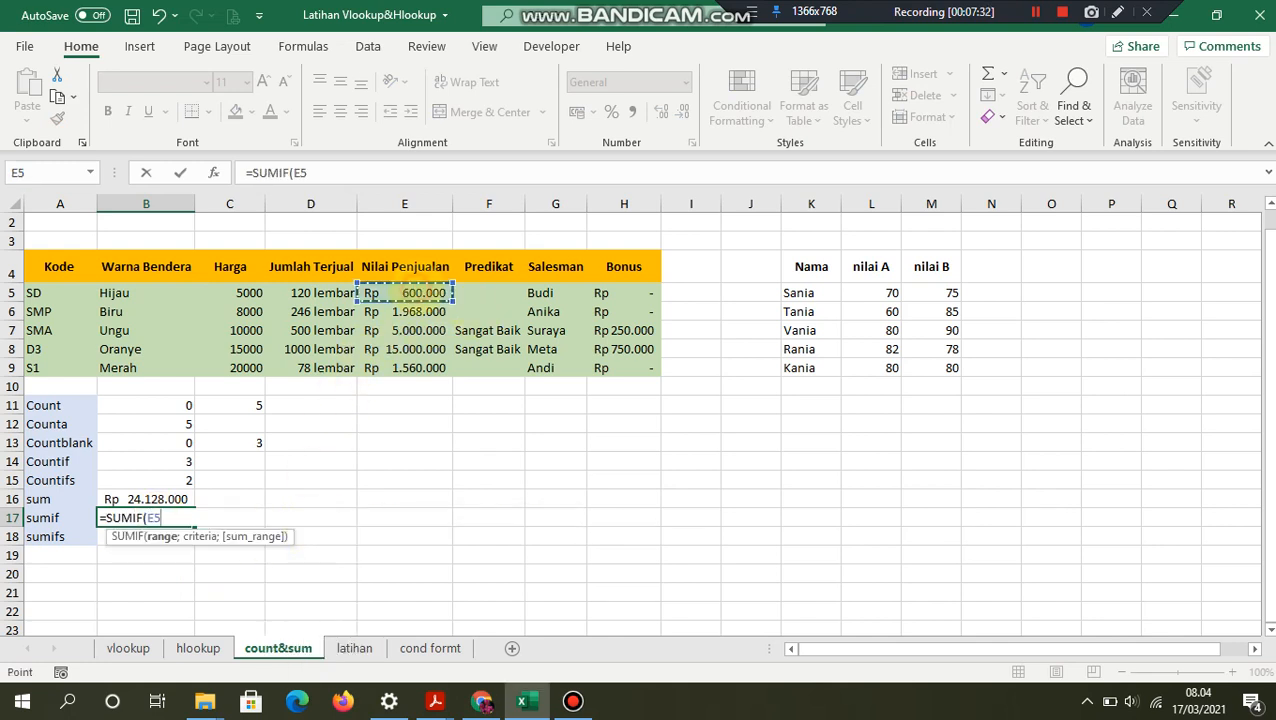
drag(416, 296, 420, 370)
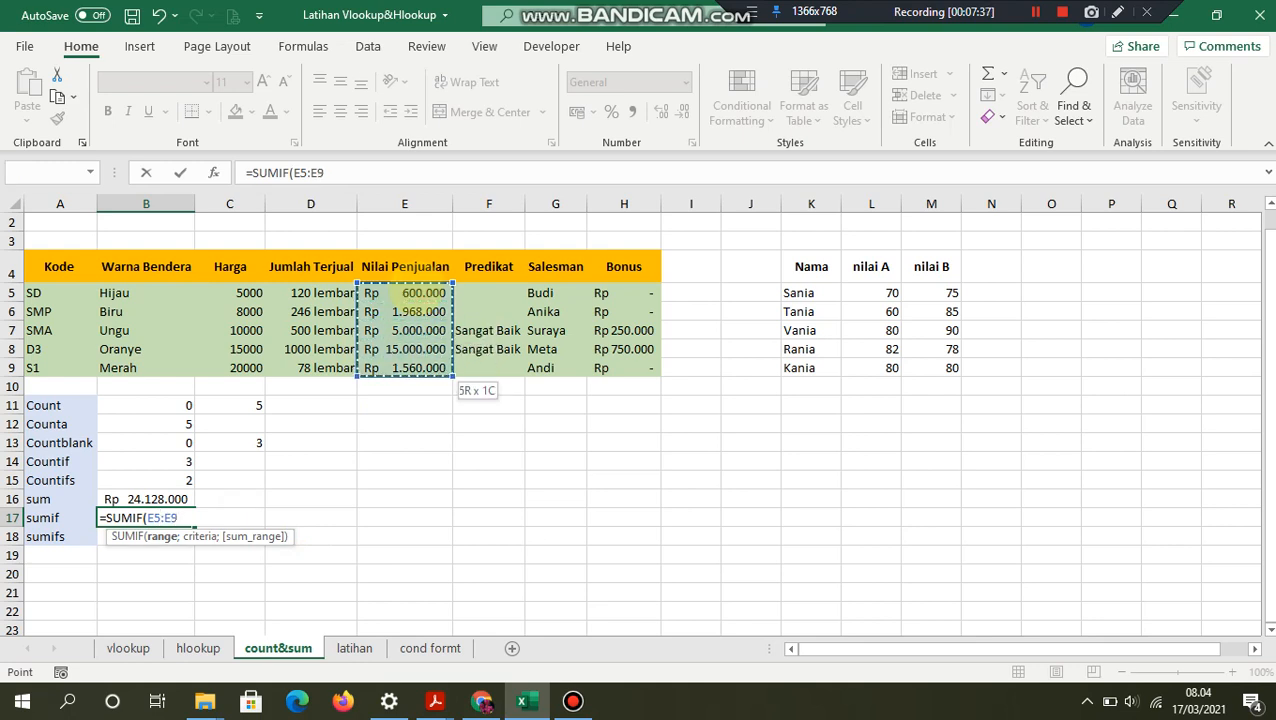
text(;>)
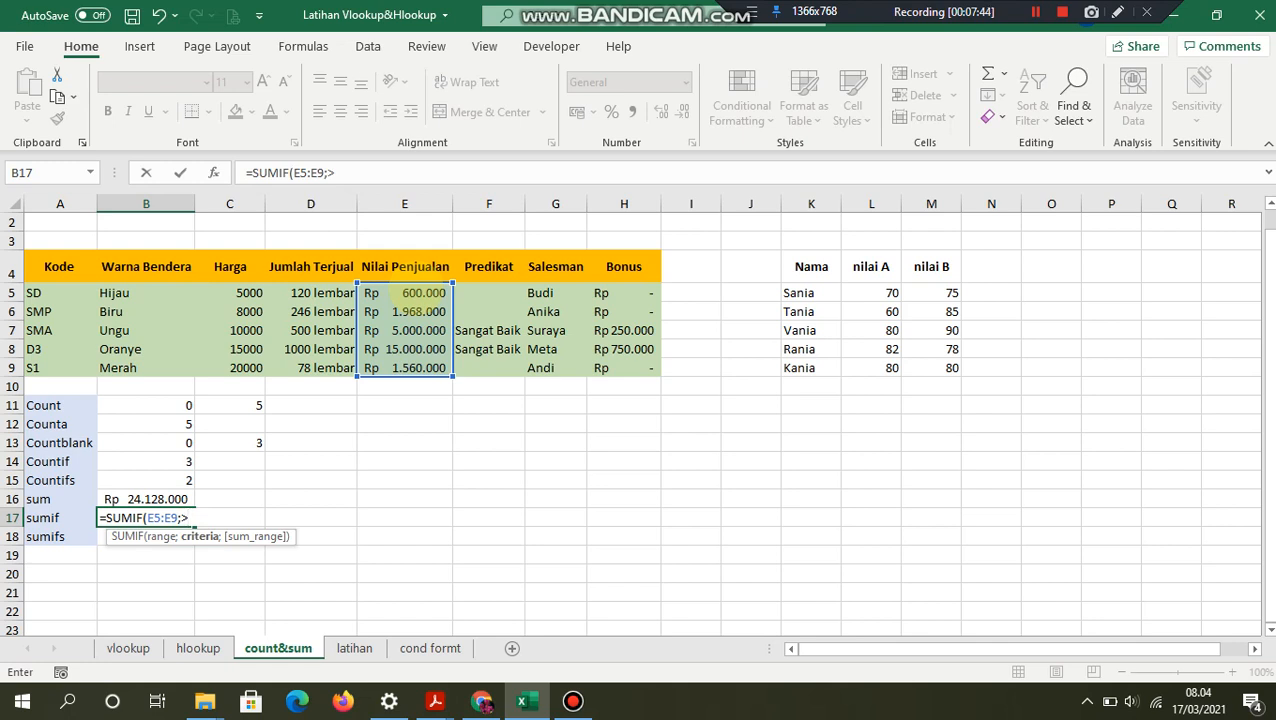
text(6000000)
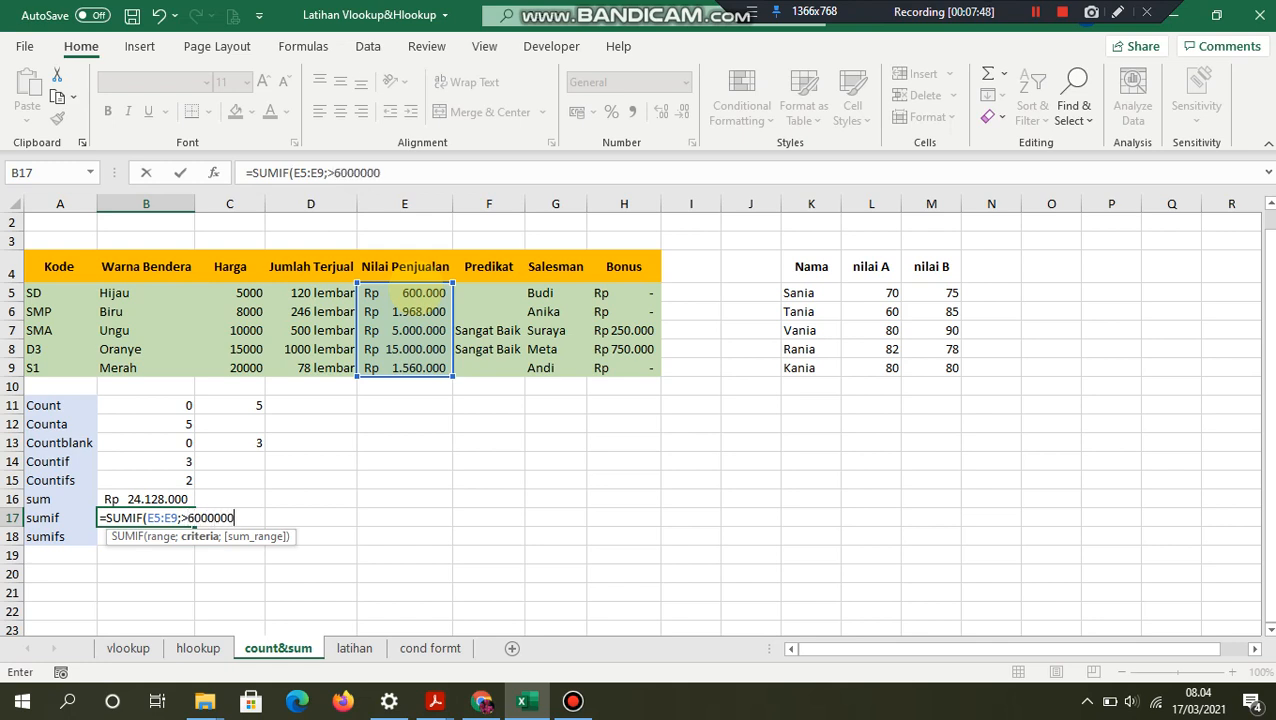
Step: Enclose B17's SUMIF criterion in quotation marks and enter the formula as =SUMIF(E5:E9;">6000000")
text(")
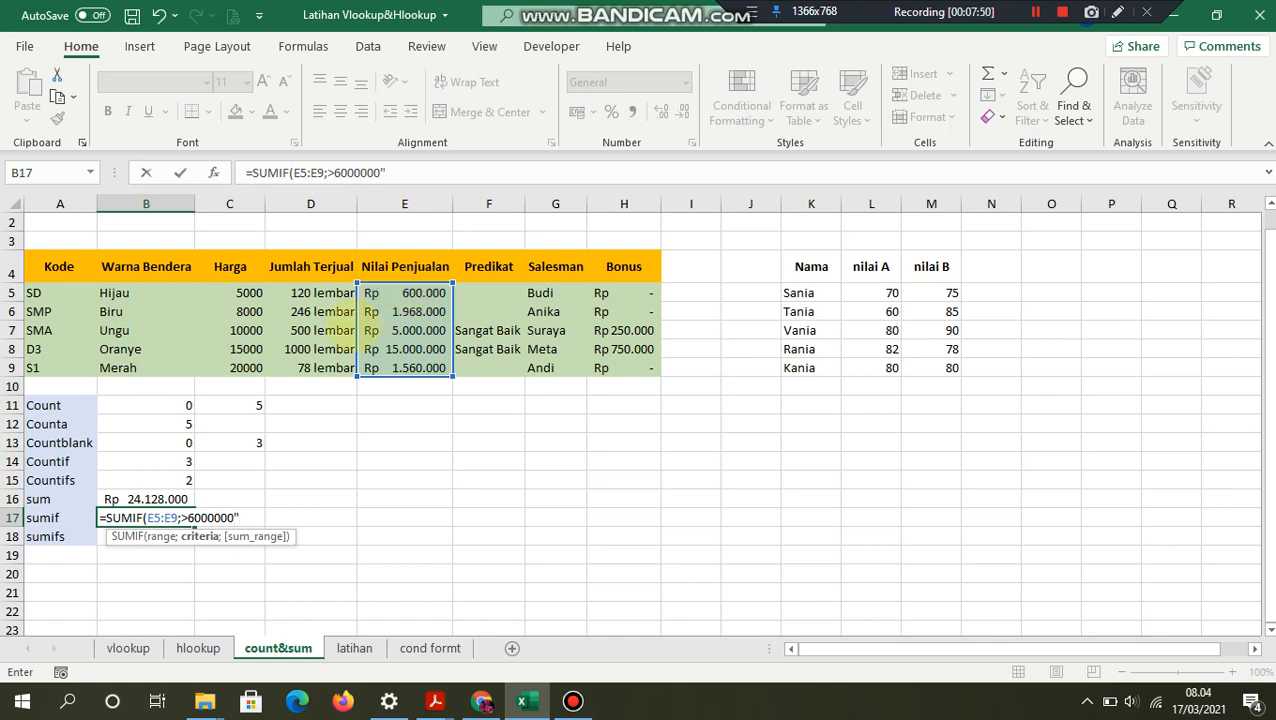
click(181, 517)
text(")
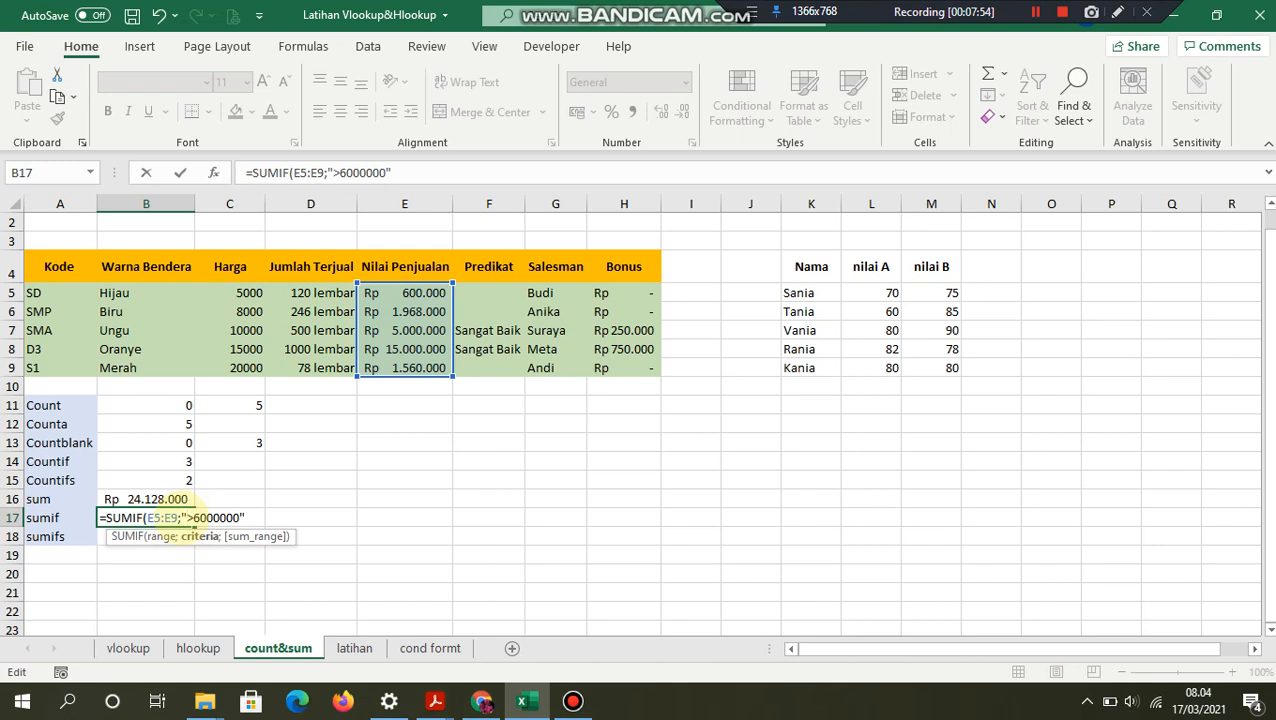
click(393, 172)
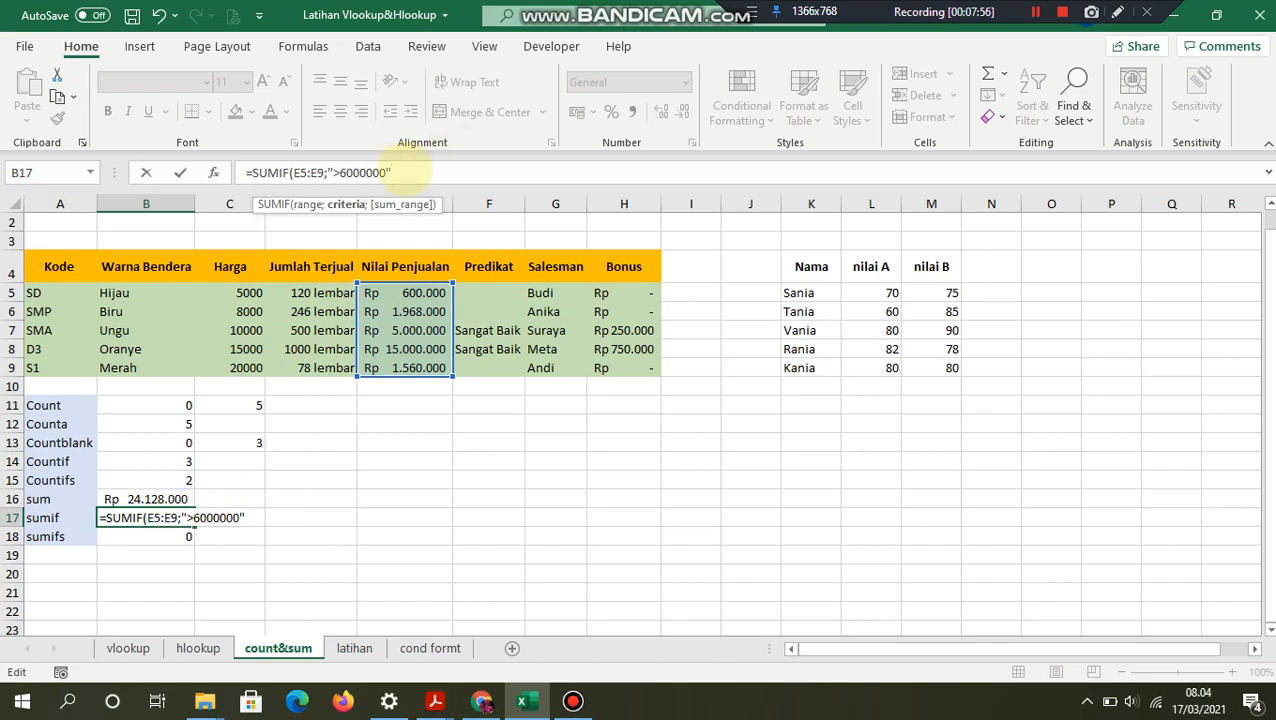
text())
key(Return)
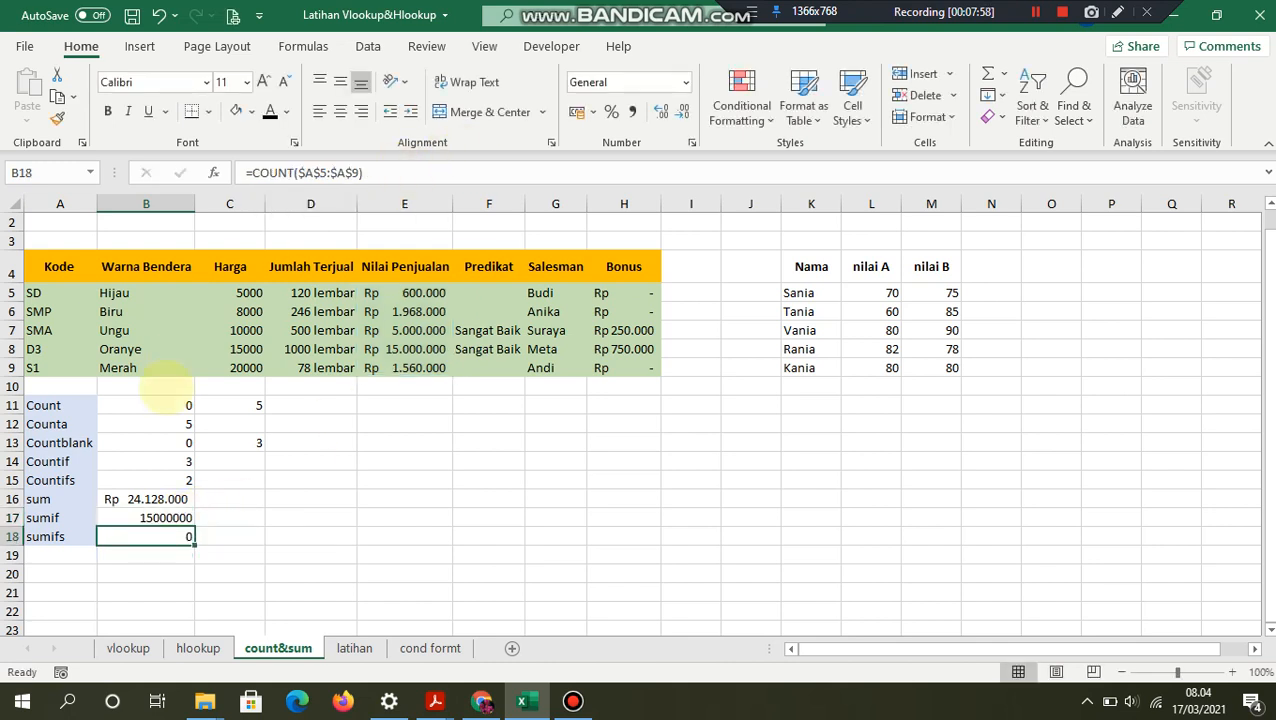
Step: Apply the comma number style to the sumif result in B17 and compare it with the D3 row's Nilai Penjualan
click(160, 517)
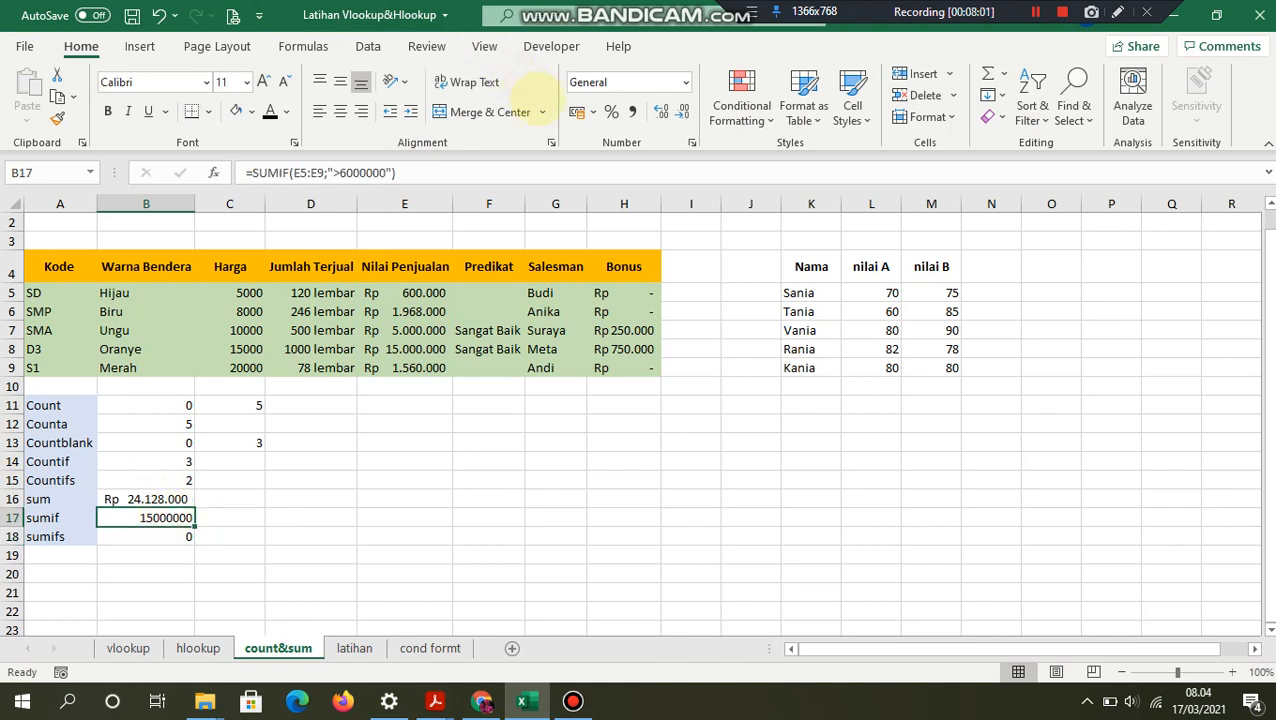
click(632, 110)
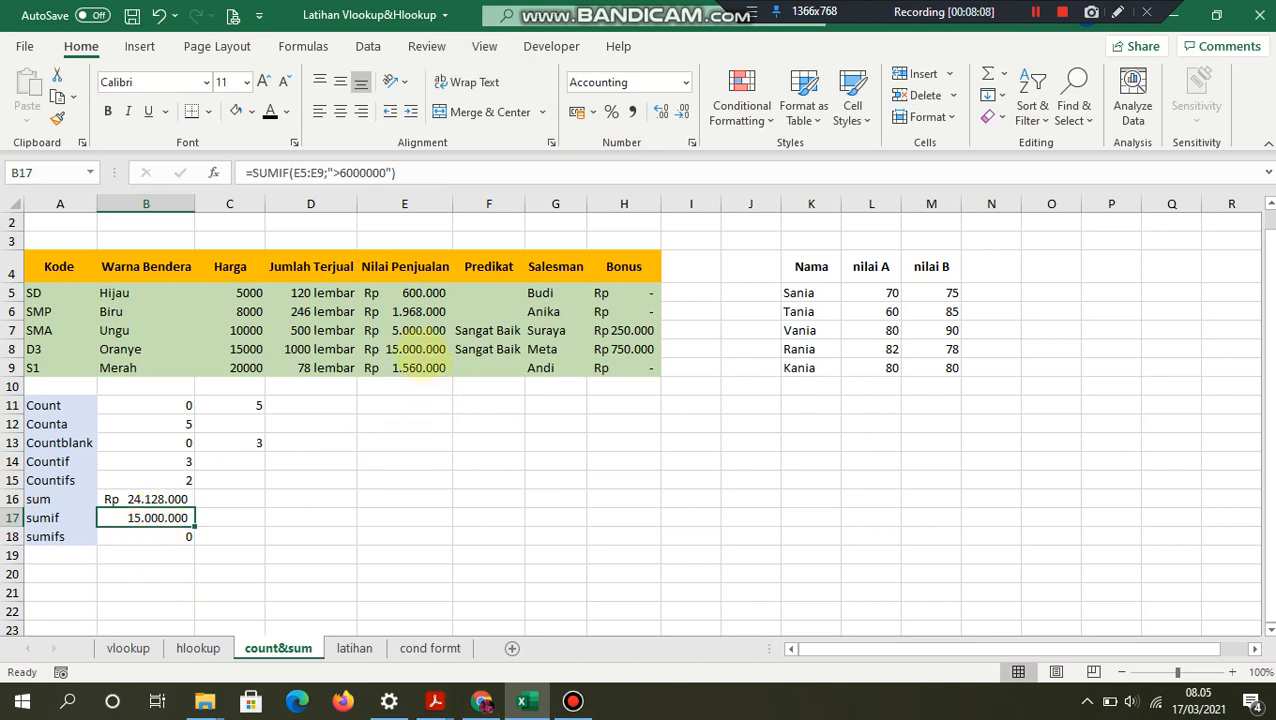
click(415, 349)
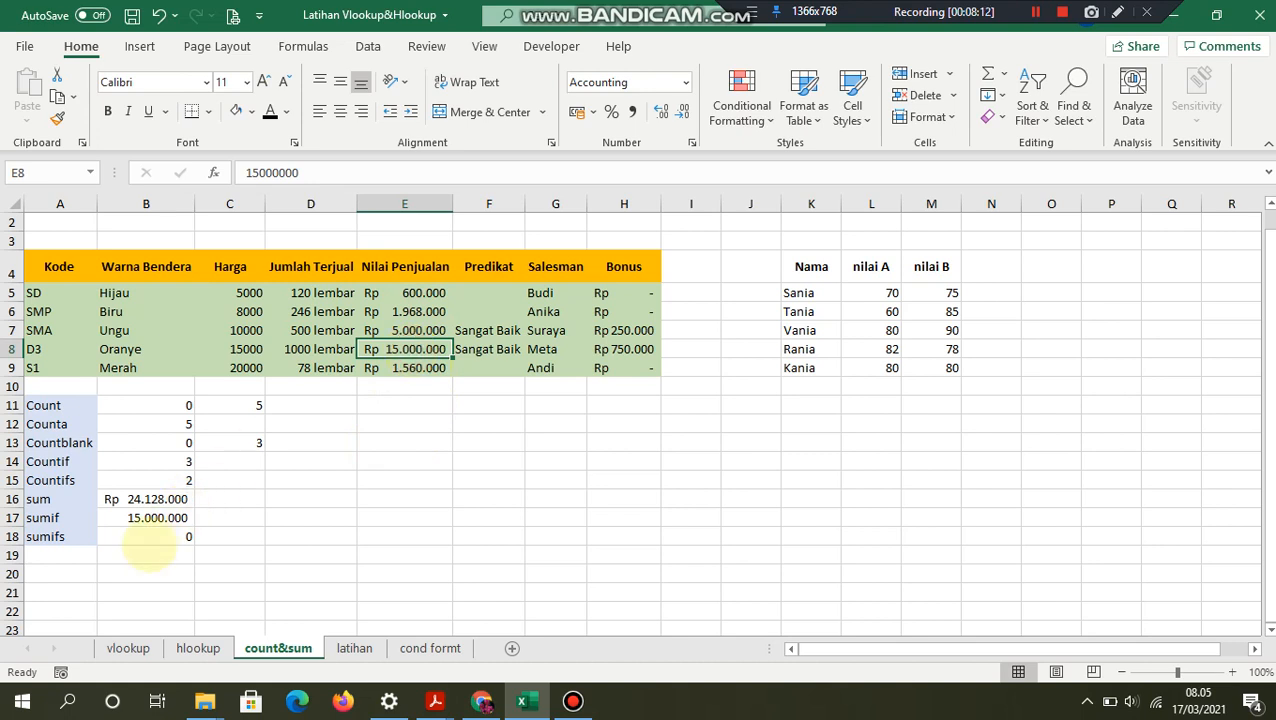
Step: Replace the COUNT formula in cell B18 with a SUMIFS function using the Nilai Penjualan range E5:E9 as sum range
click(151, 538)
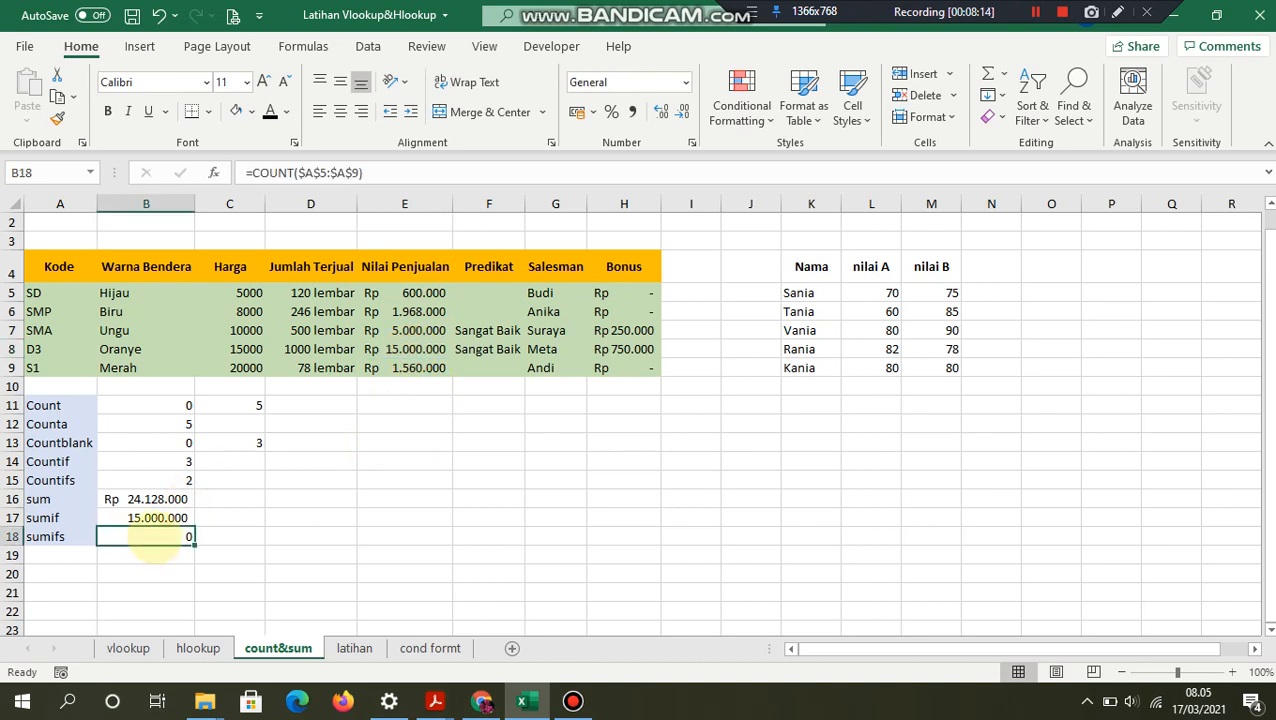
double_click(151, 540)
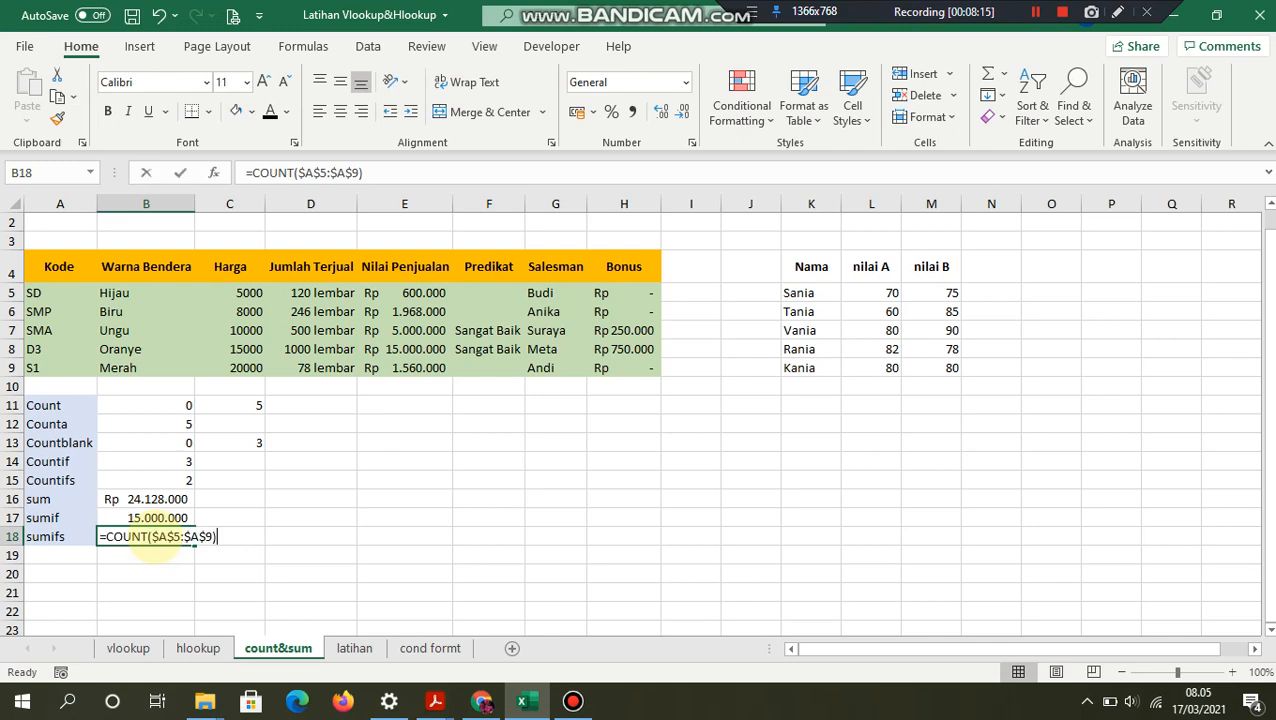
key(Escape)
text(=sum)
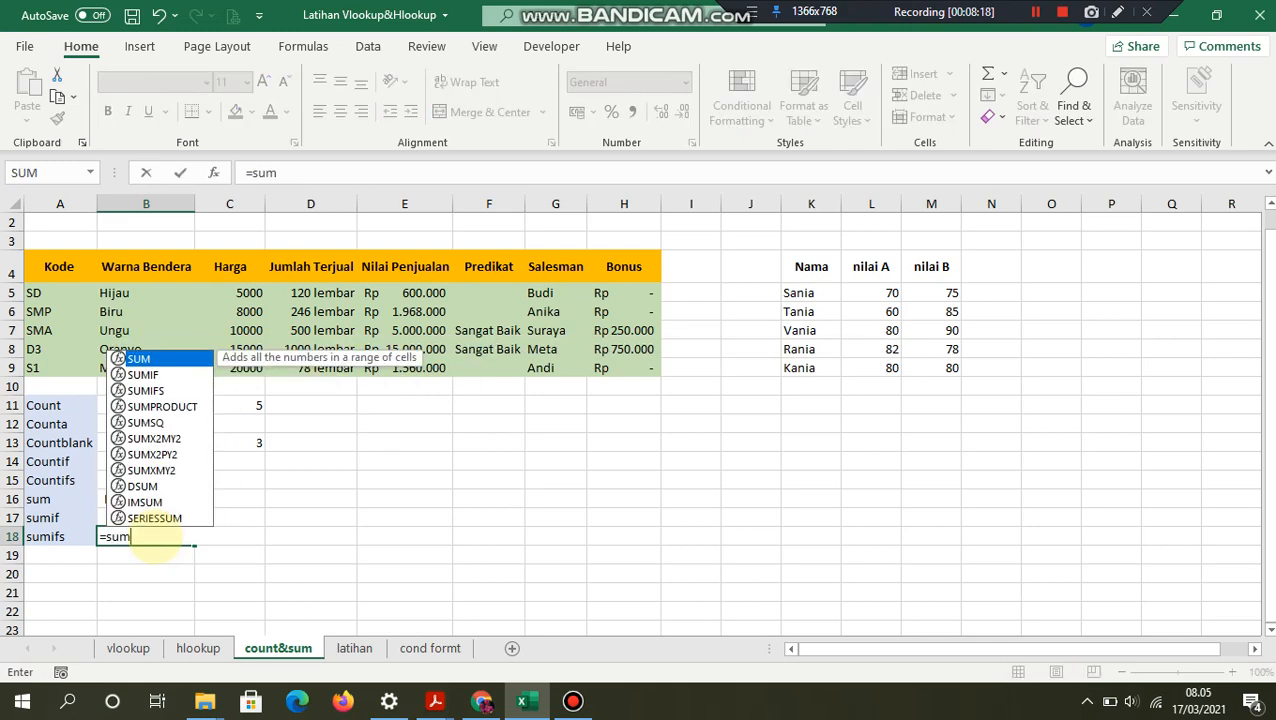
double_click(158, 390)
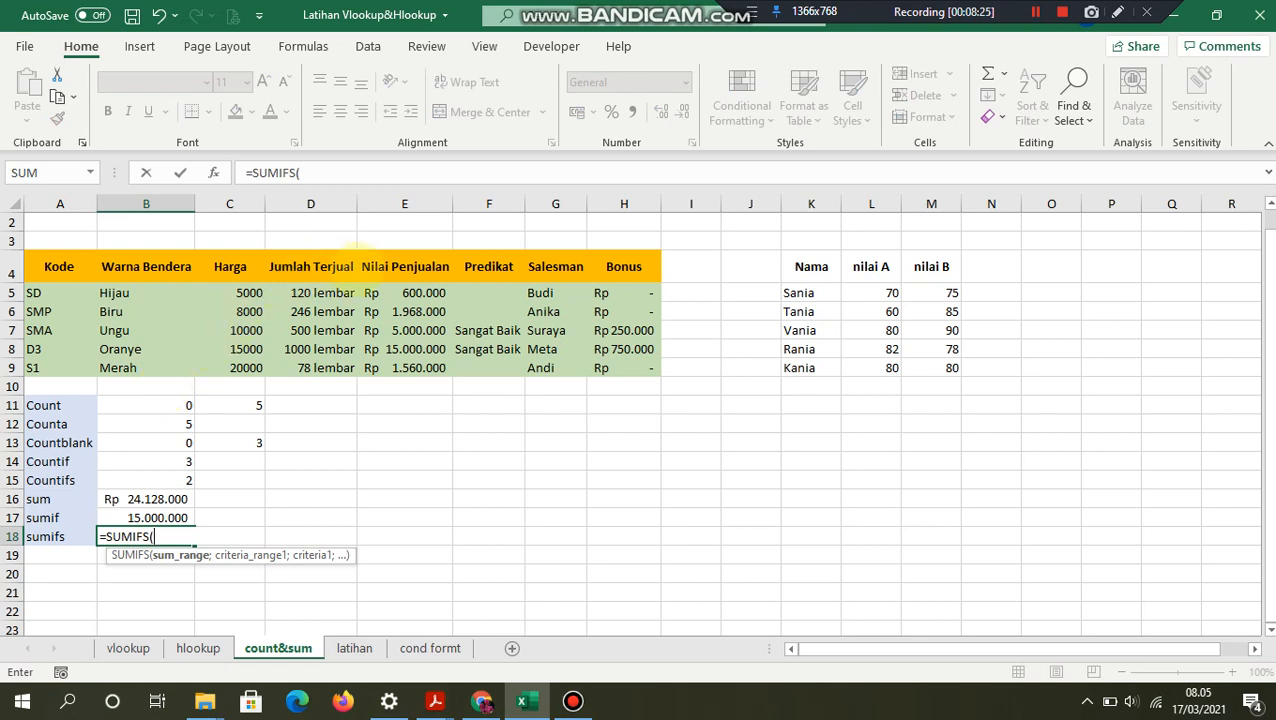
drag(385, 293, 388, 380)
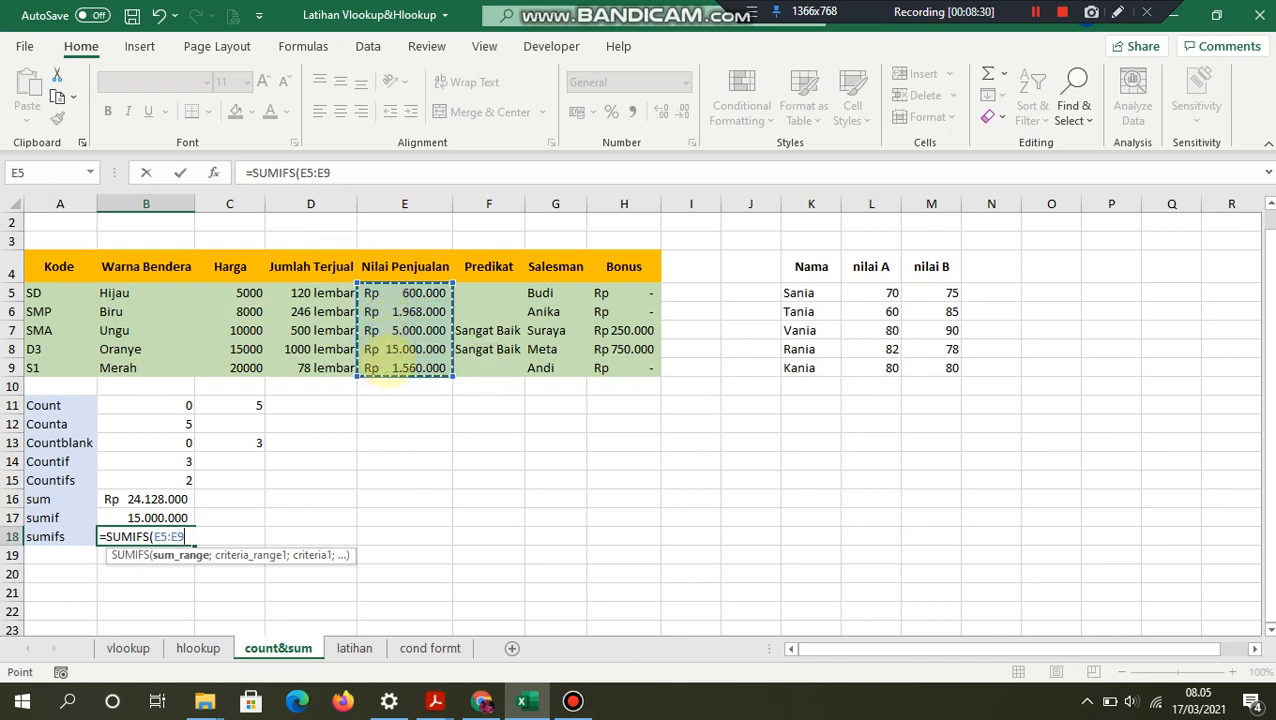
text(;)
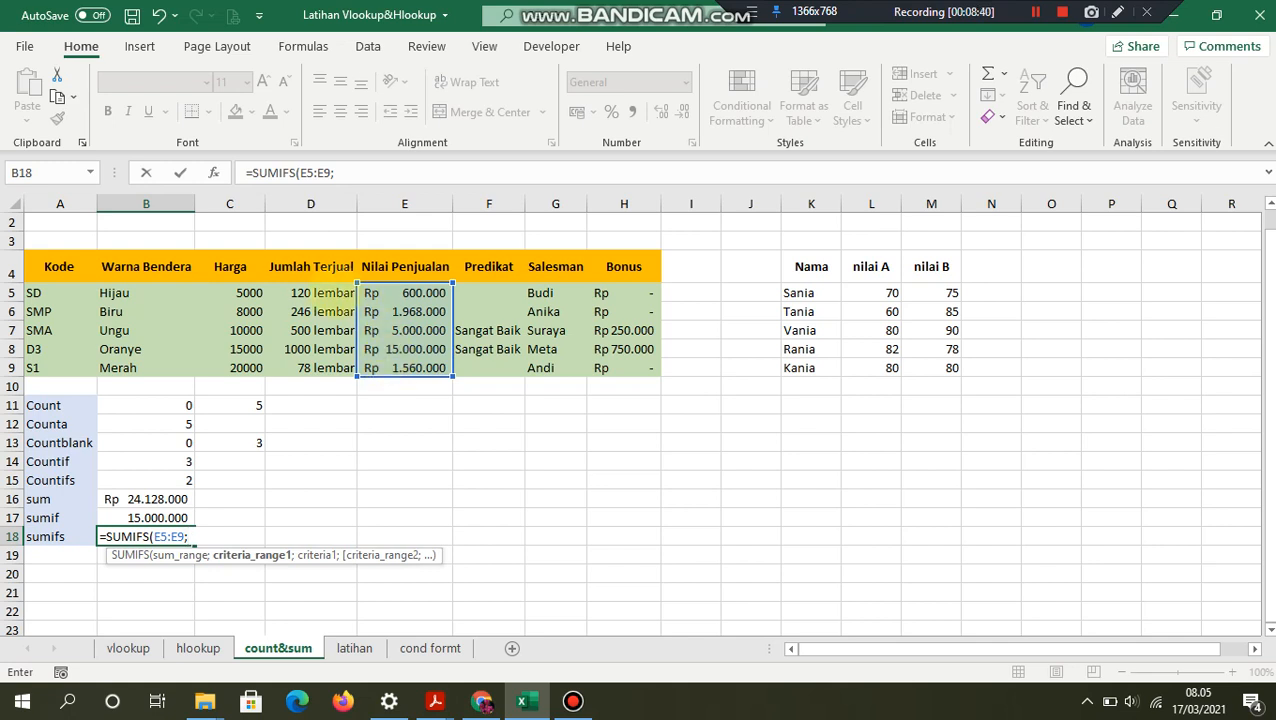
Step: Complete B18 as =SUMIFS(E5:E9;D5:D9;">500"), with the Jumlah Terjual column as criteria range, and enter it
drag(310, 292, 312, 370)
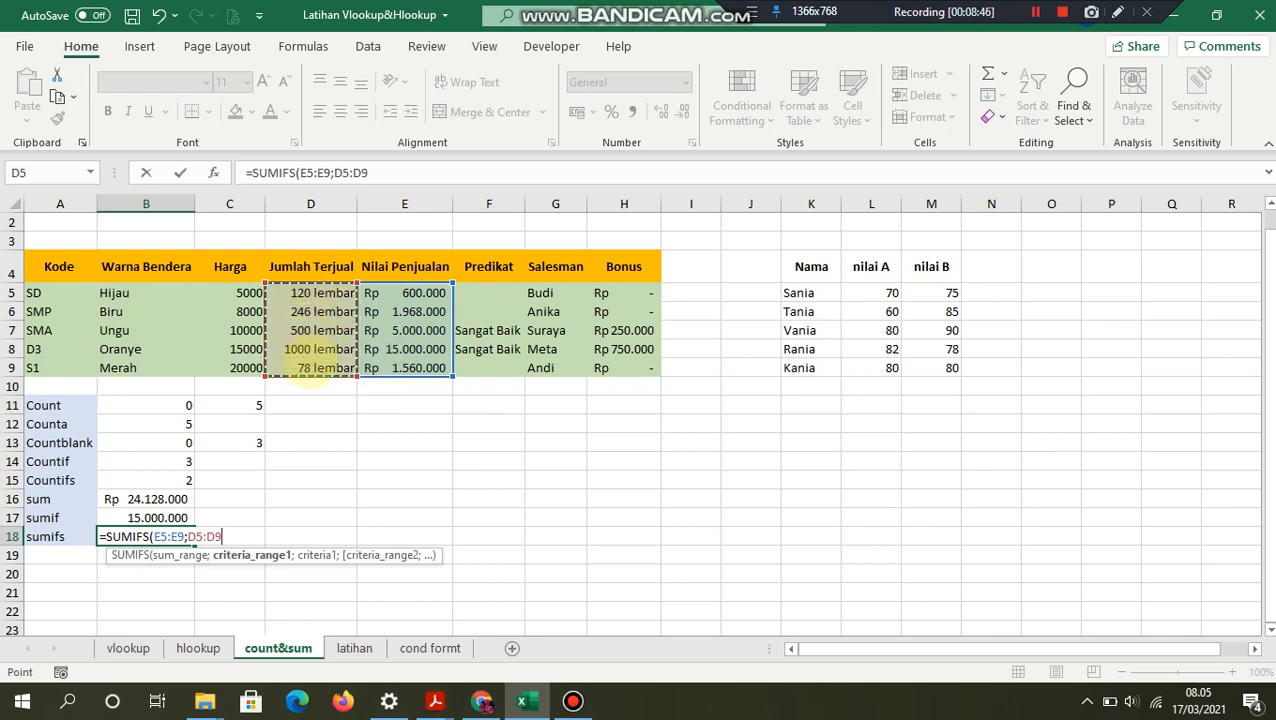
text(;)
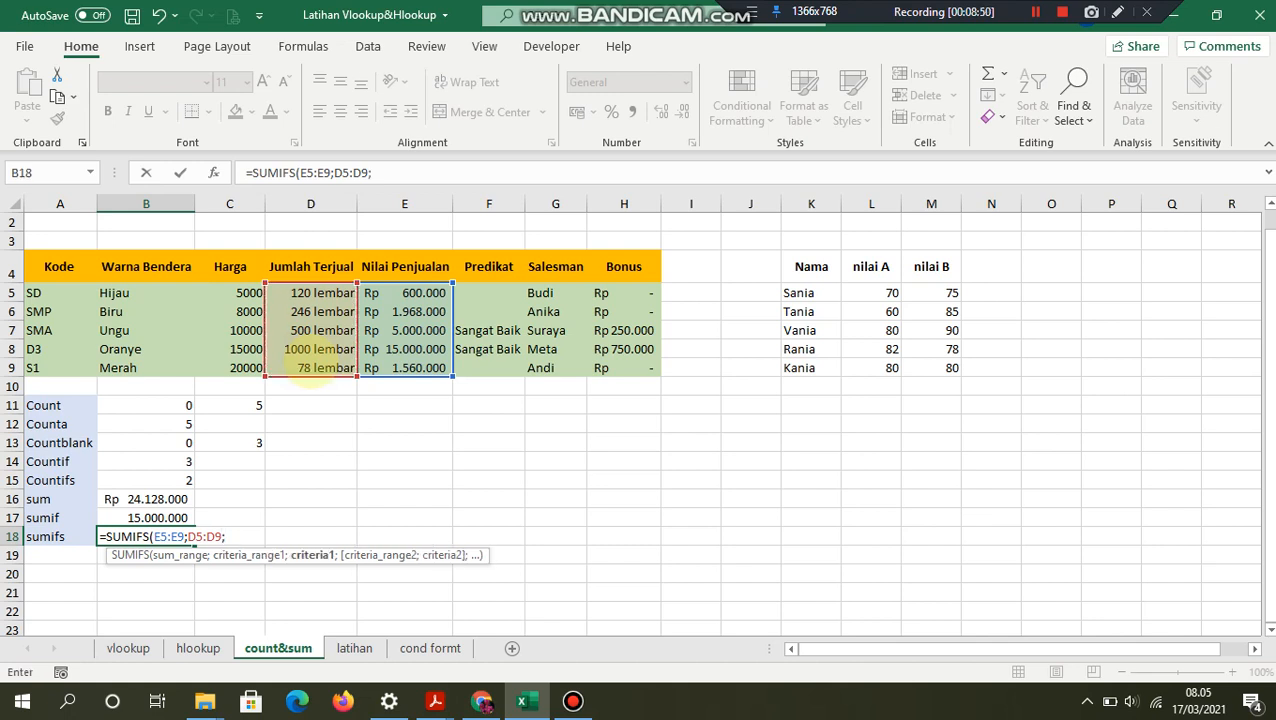
text(">500"))
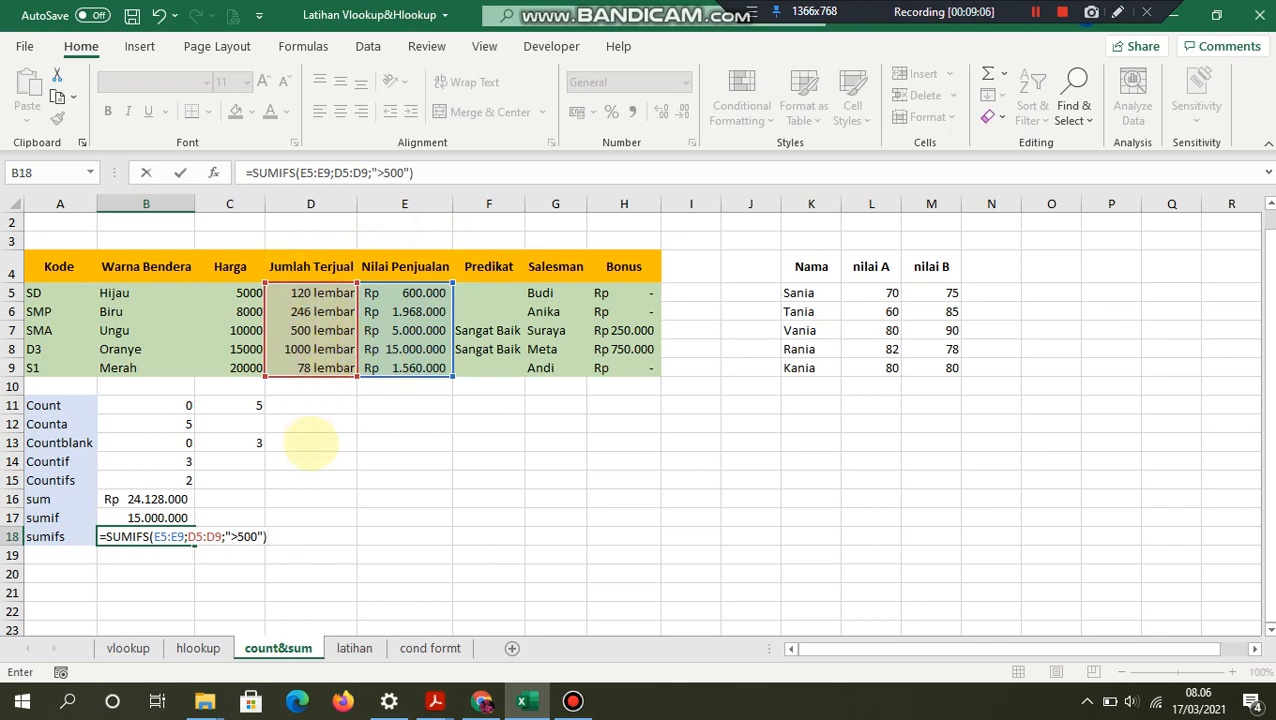
key(Return)
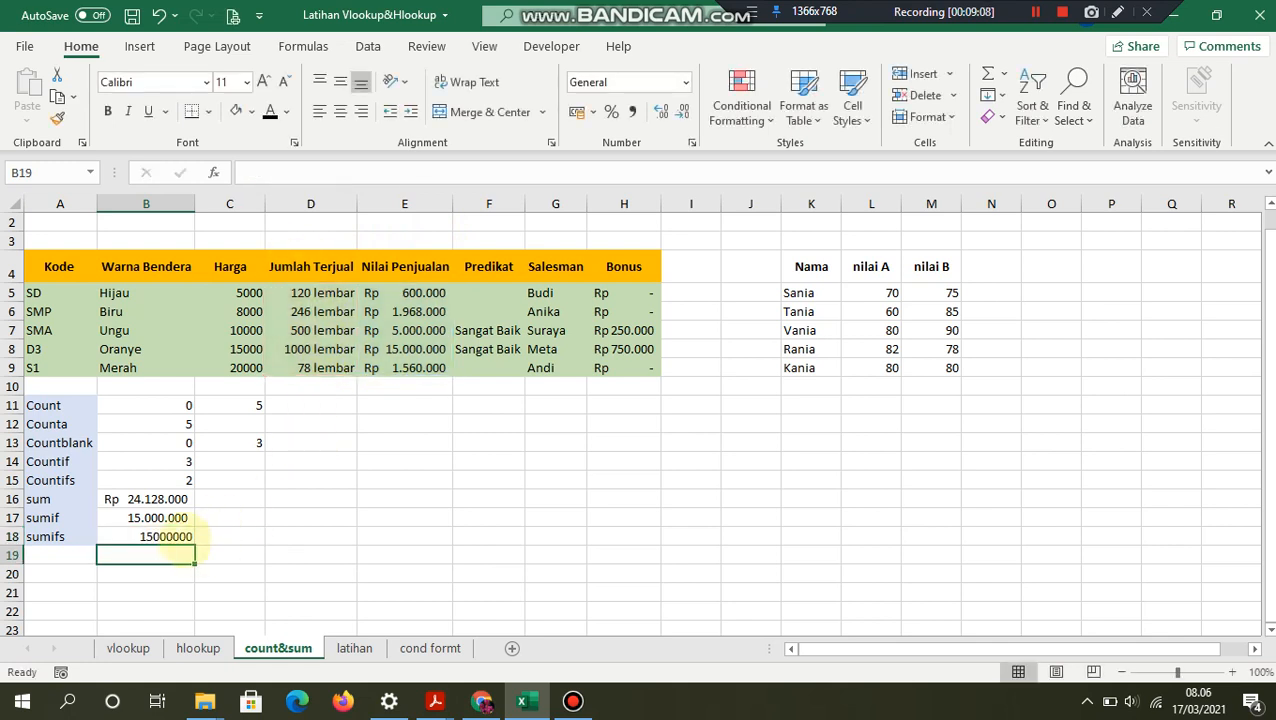
Step: Apply the comma number style to the sumifs result in B18 and compare it with the D3 row's Jumlah Terjual and Nilai Penjualan
click(180, 537)
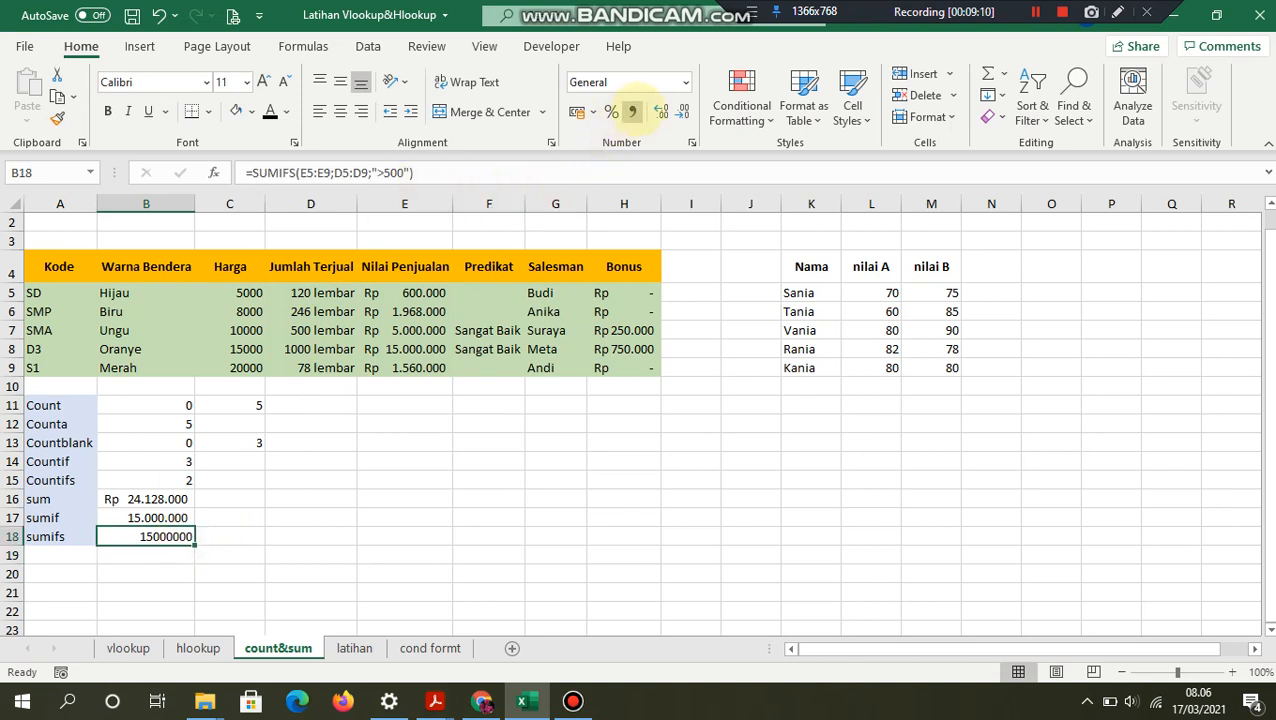
click(636, 111)
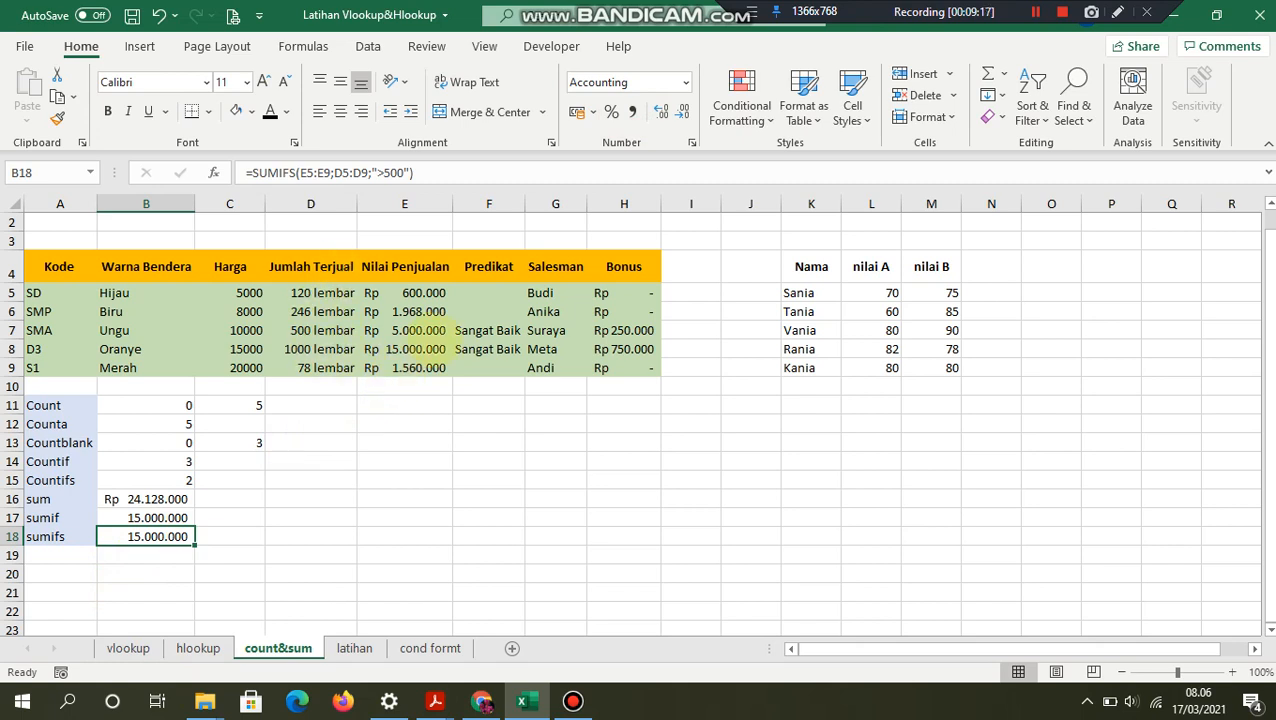
click(330, 350)
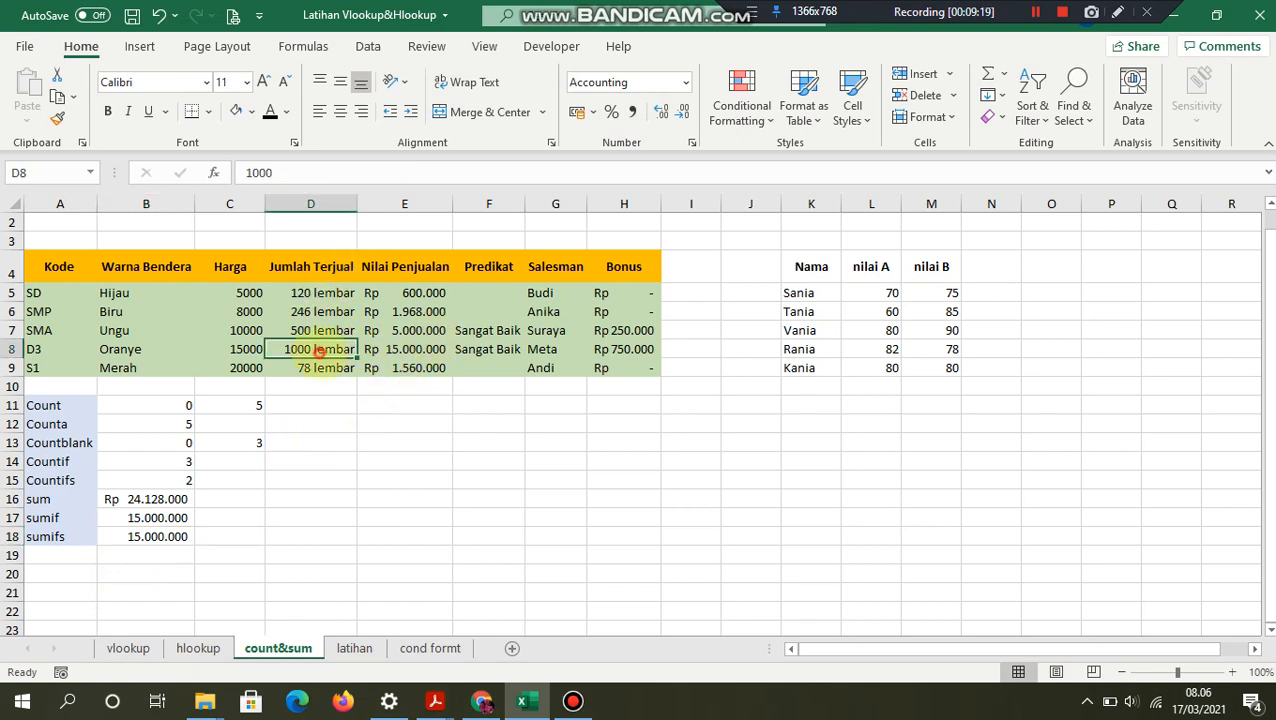
click(398, 350)
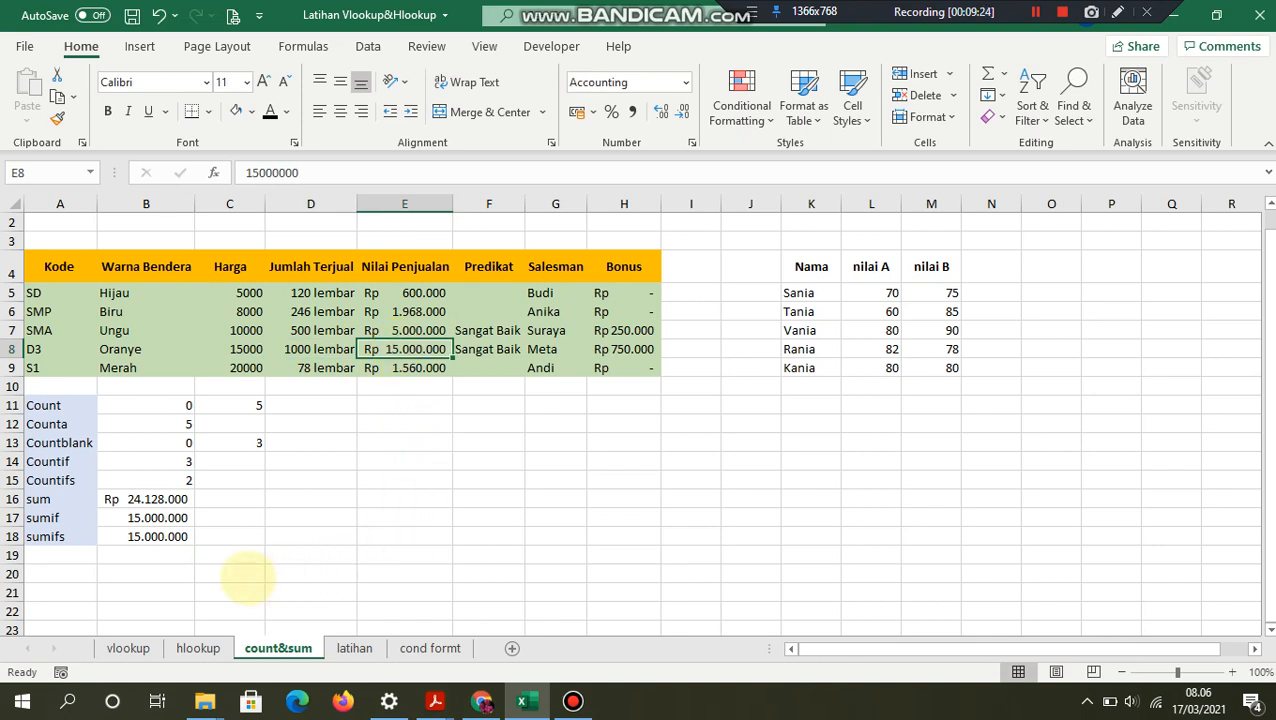
click(157, 540)
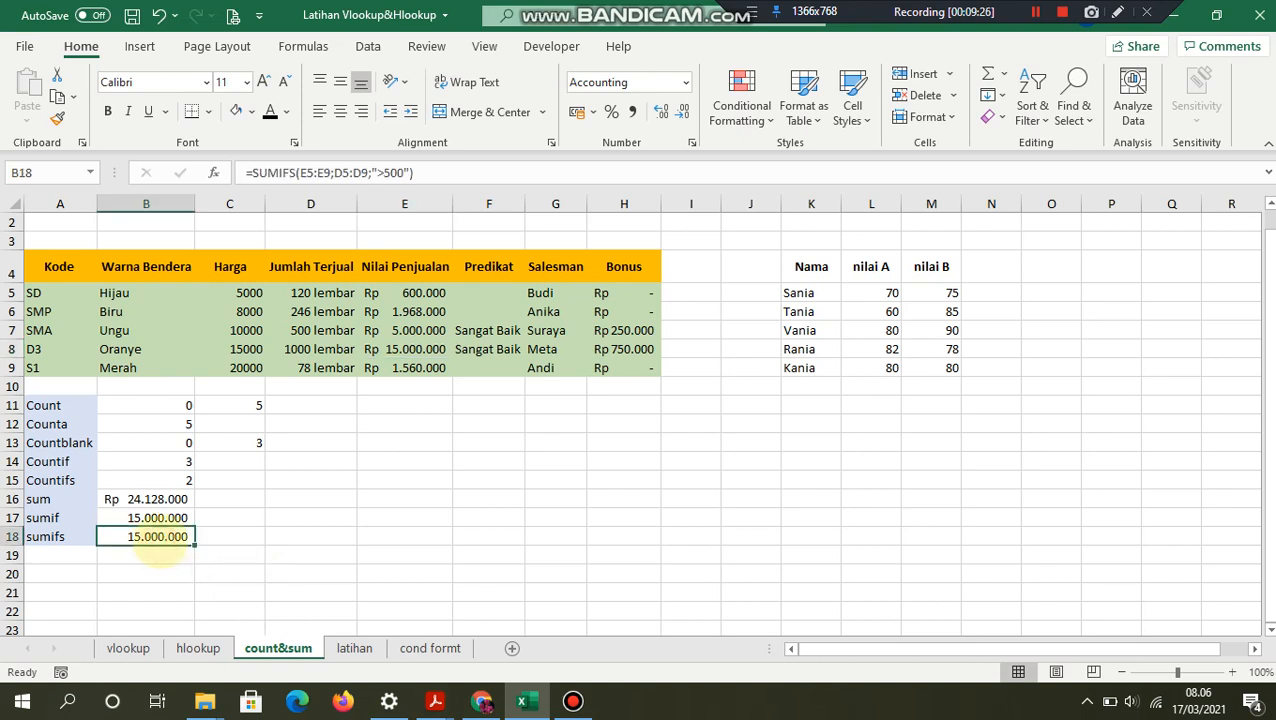